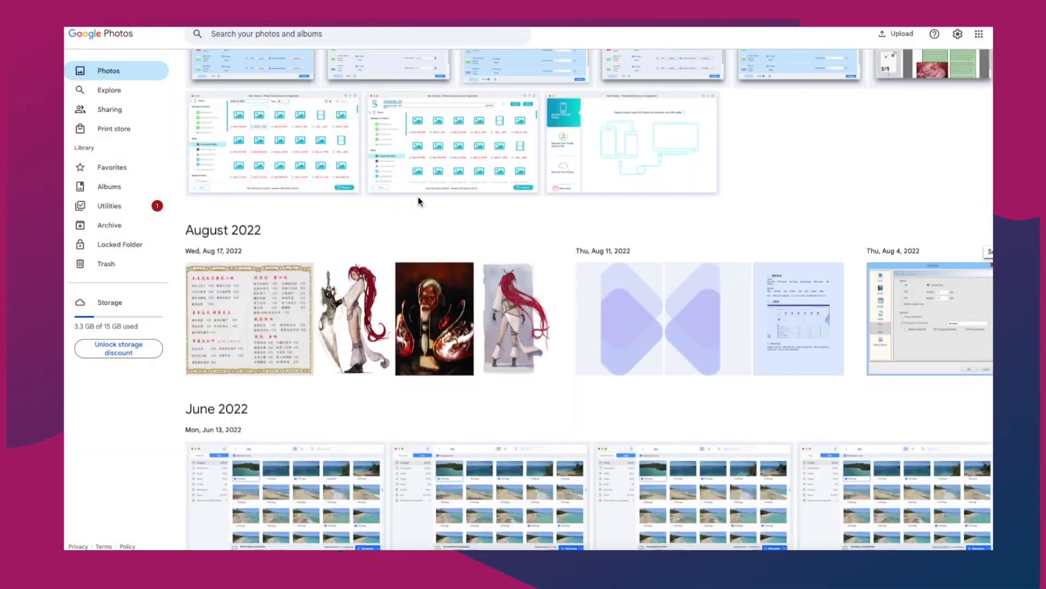
- Browse the Google Photos timeline and open the Trash to view deleted photos
scroll(418, 202, "down", 20)
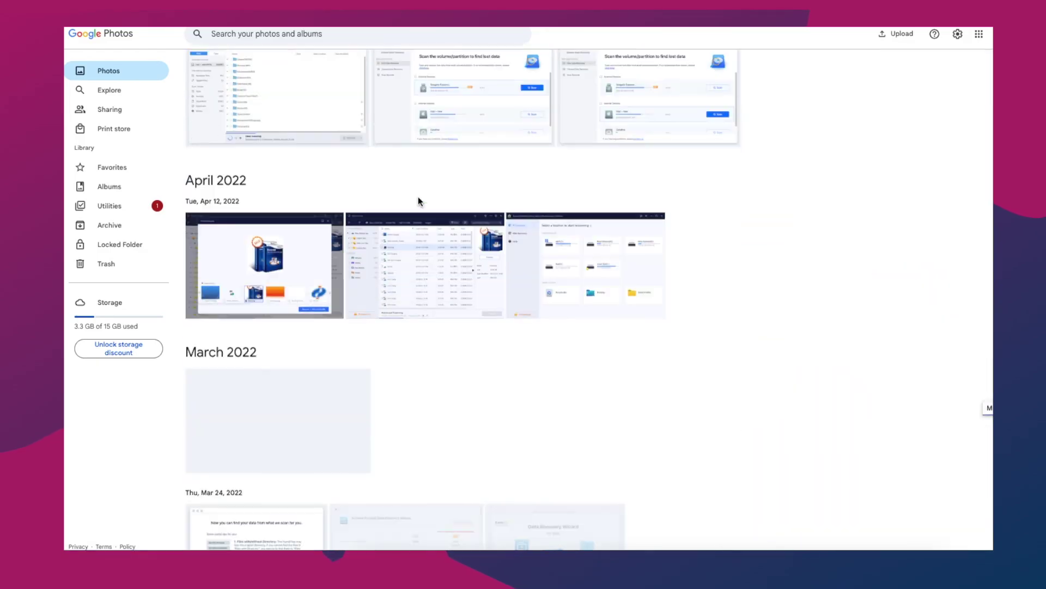
scroll(418, 201, "down", 20)
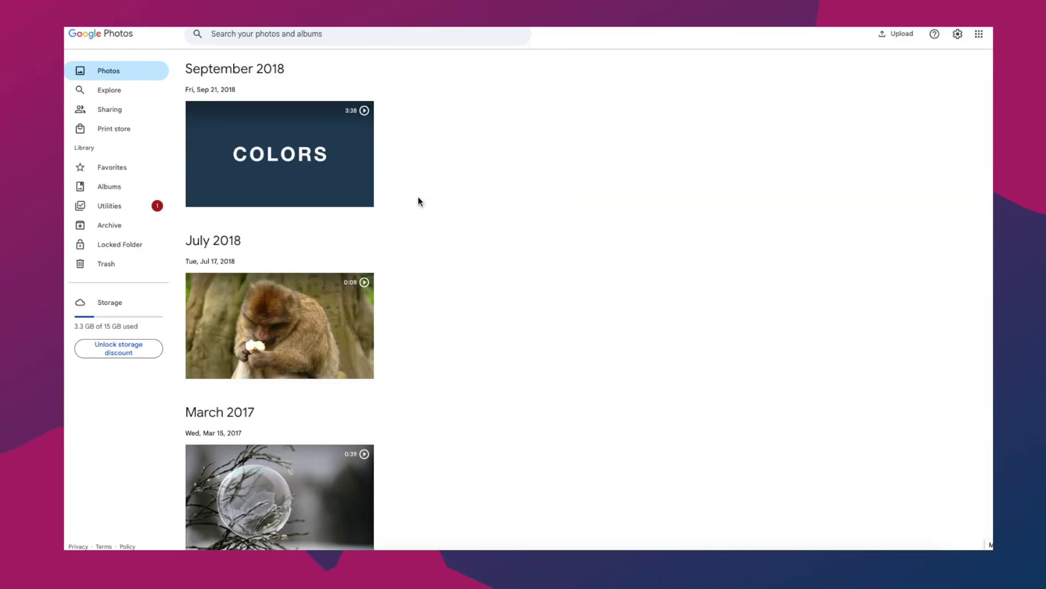
scroll(430, 201, "up", 5)
left_click(107, 264)
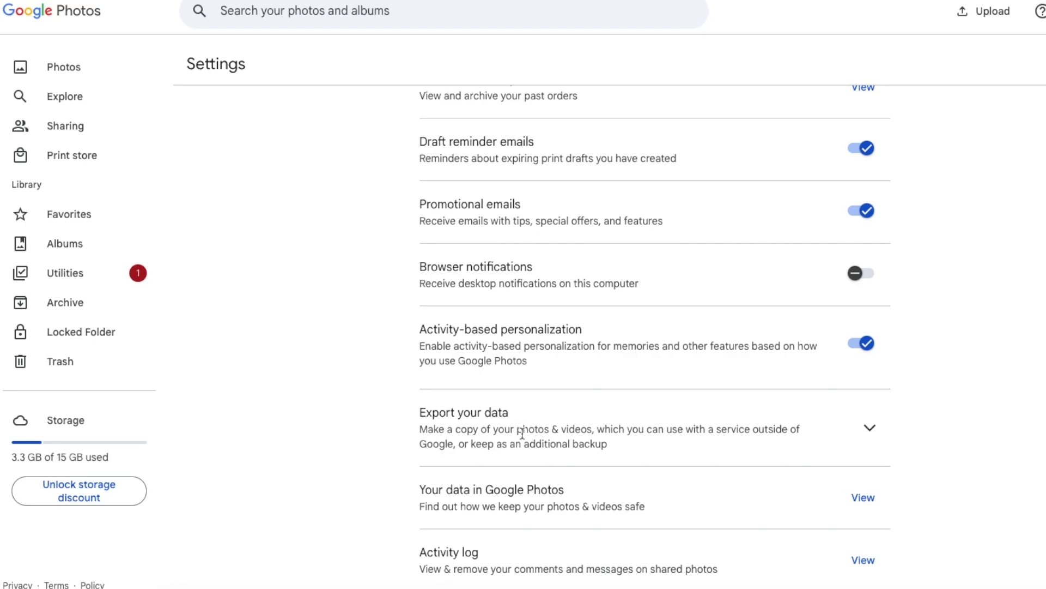
- Expand Export your data to reach Google Takeout, then return to Google Photos via the apps menu
left_click(869, 429)
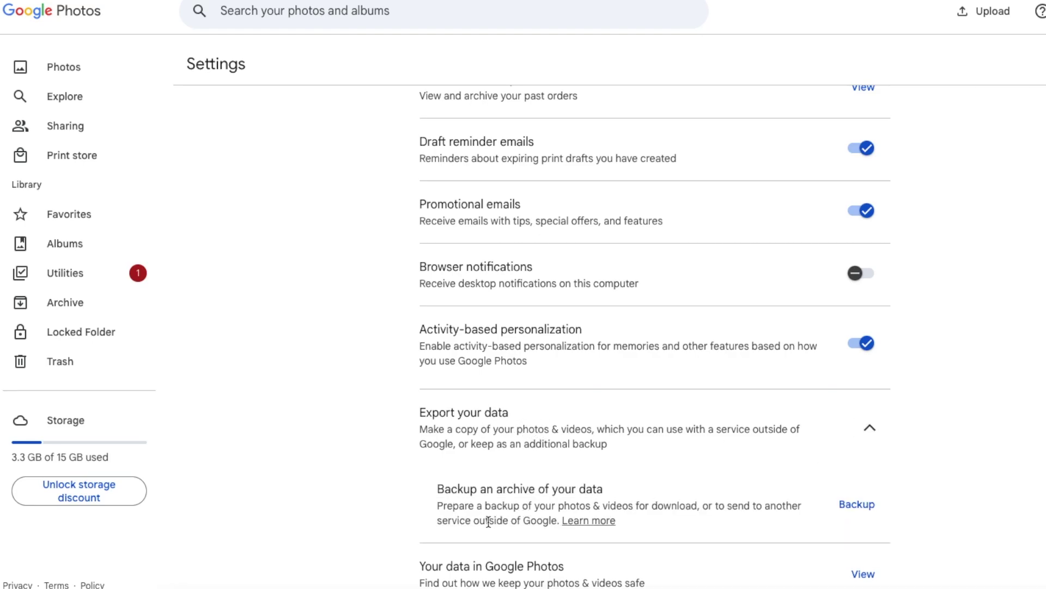
left_click(843, 502)
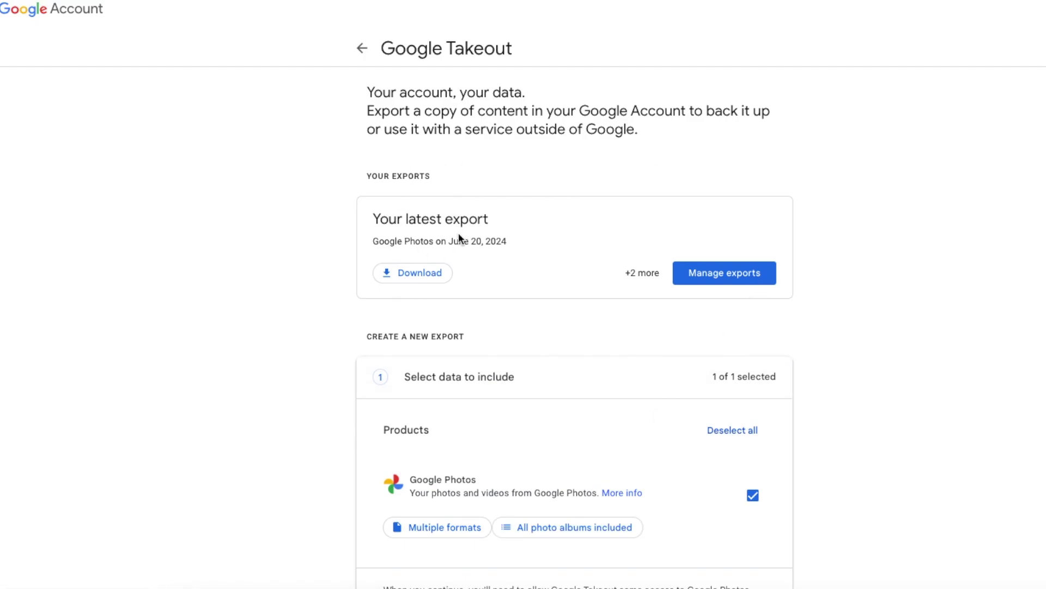
scroll(495, 279, "down", 4)
scroll(496, 279, "up", 4)
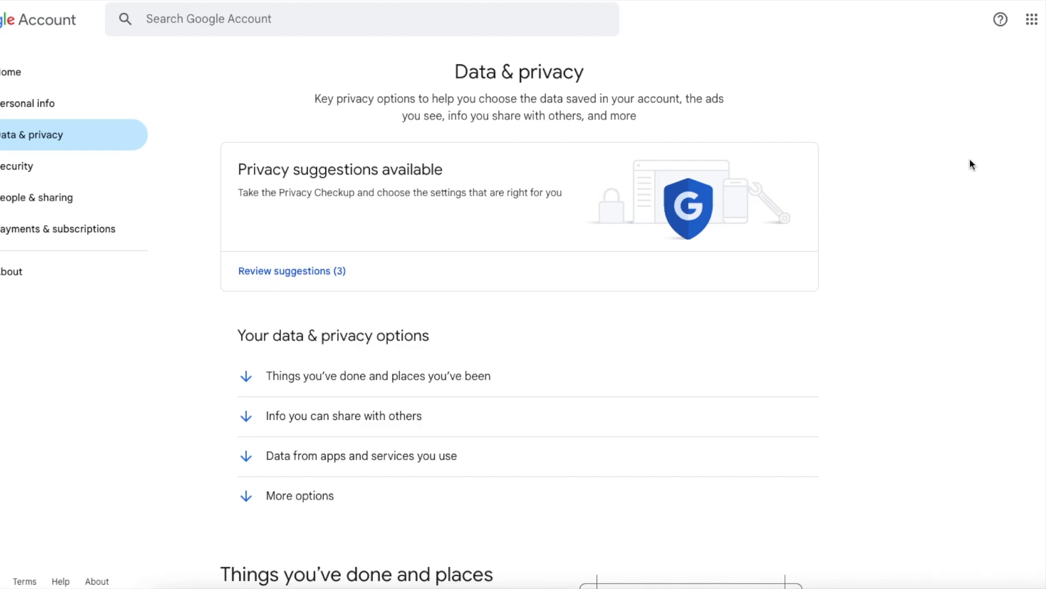
left_click(1030, 21)
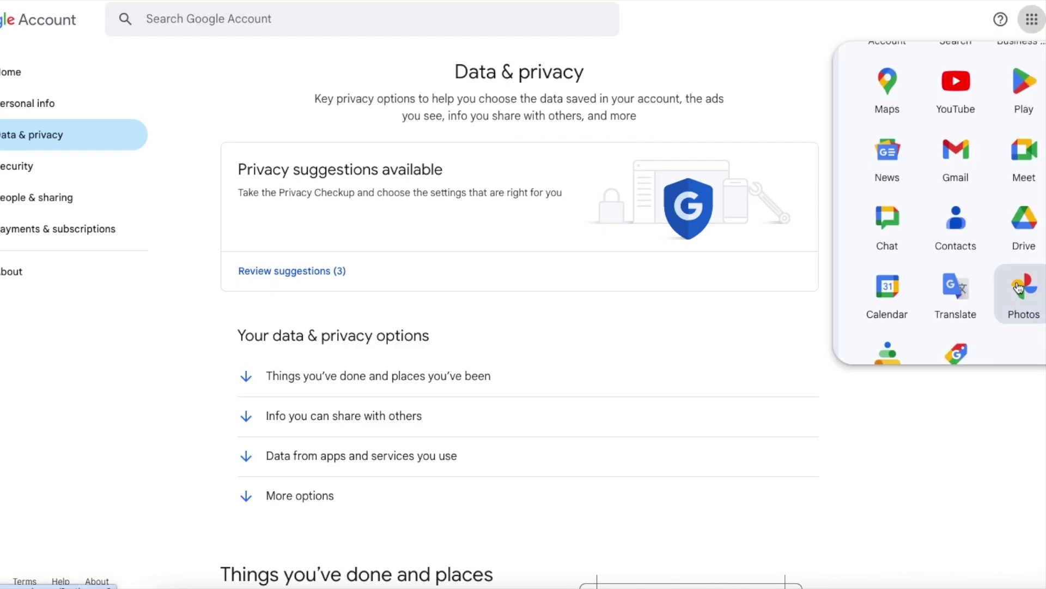
left_click(1019, 313)
- Reopen Settings' Export your data, go to Google Takeout, and download the latest Photos export
left_click(1007, 31)
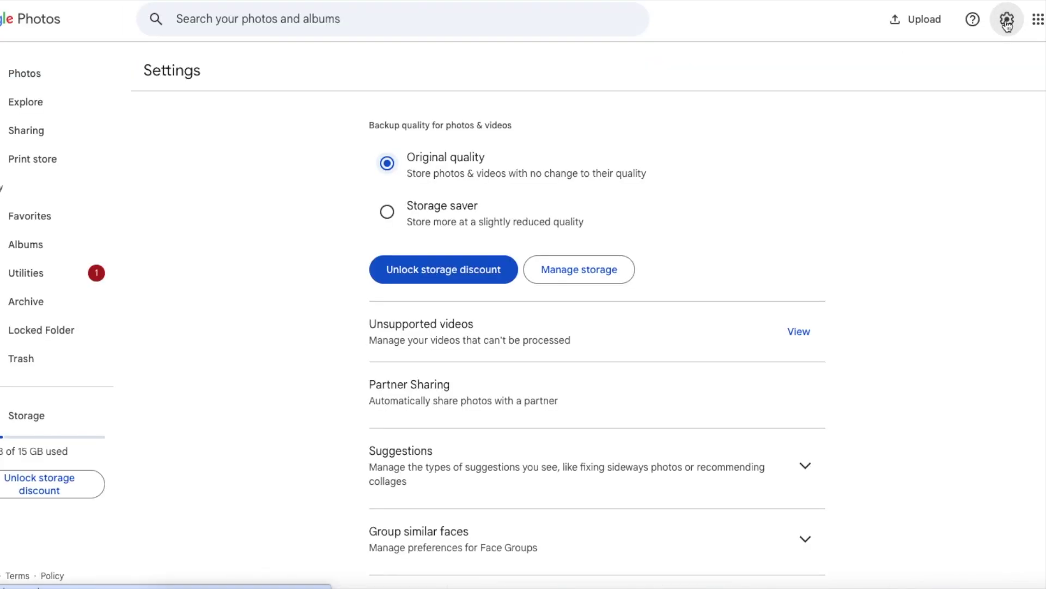
scroll(778, 371, "down", 5)
scroll(778, 371, "down", 7)
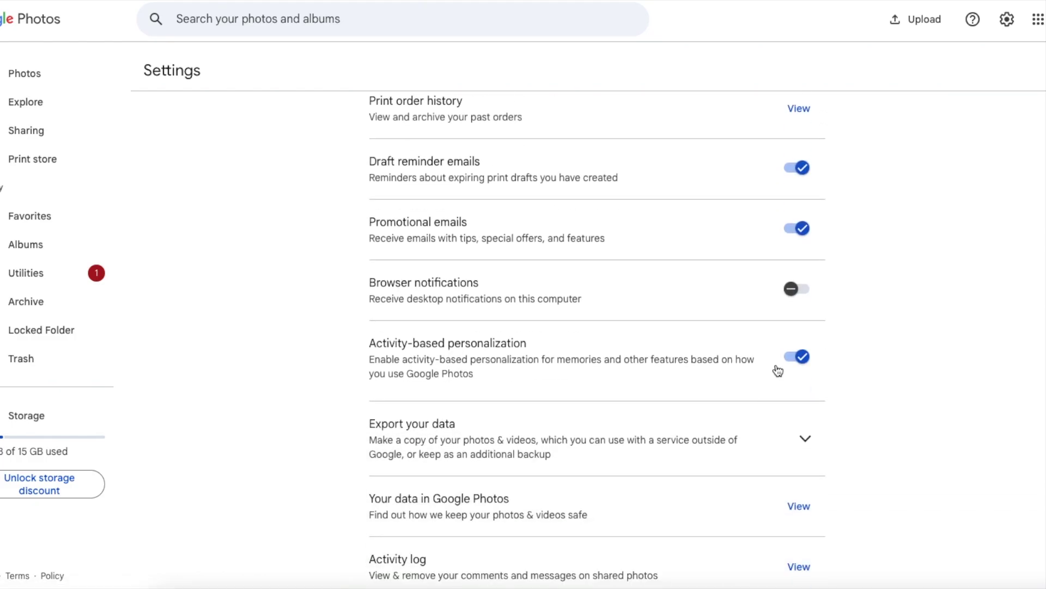
left_click(805, 423)
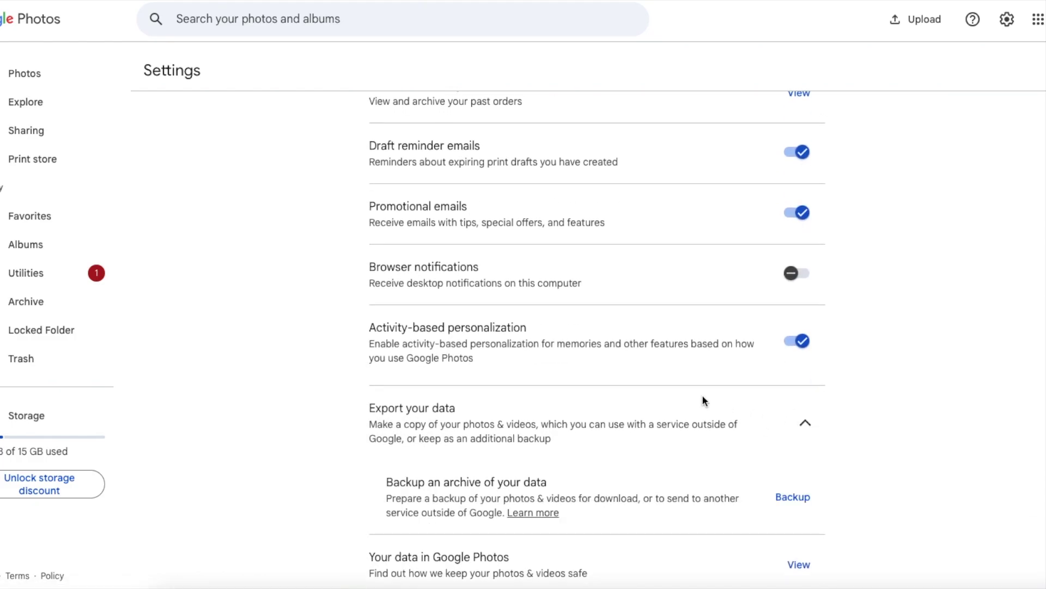
scroll(702, 396, "down", 1)
left_click(807, 433)
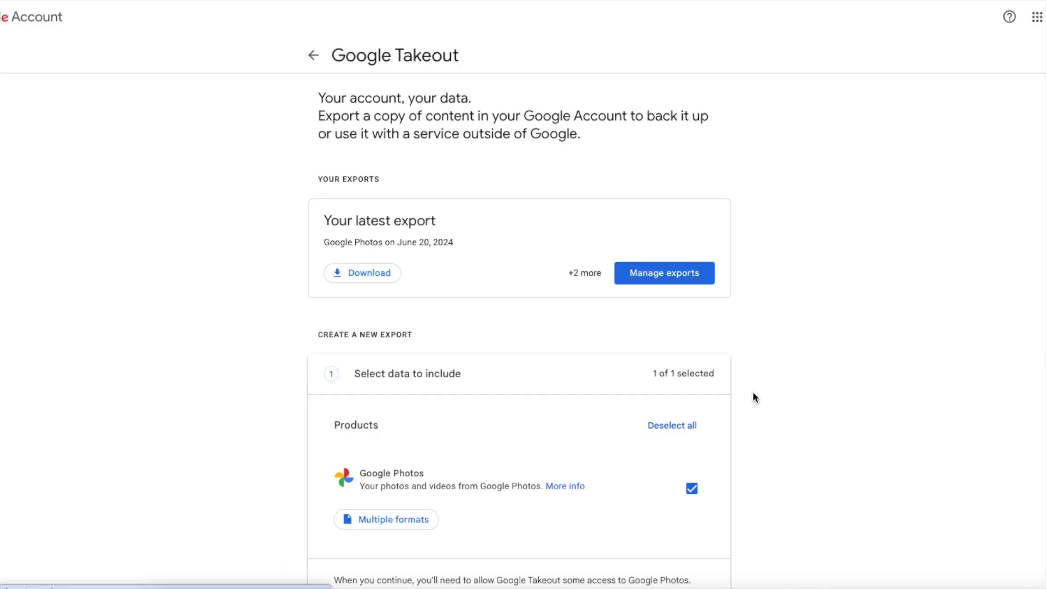
left_click(367, 277)
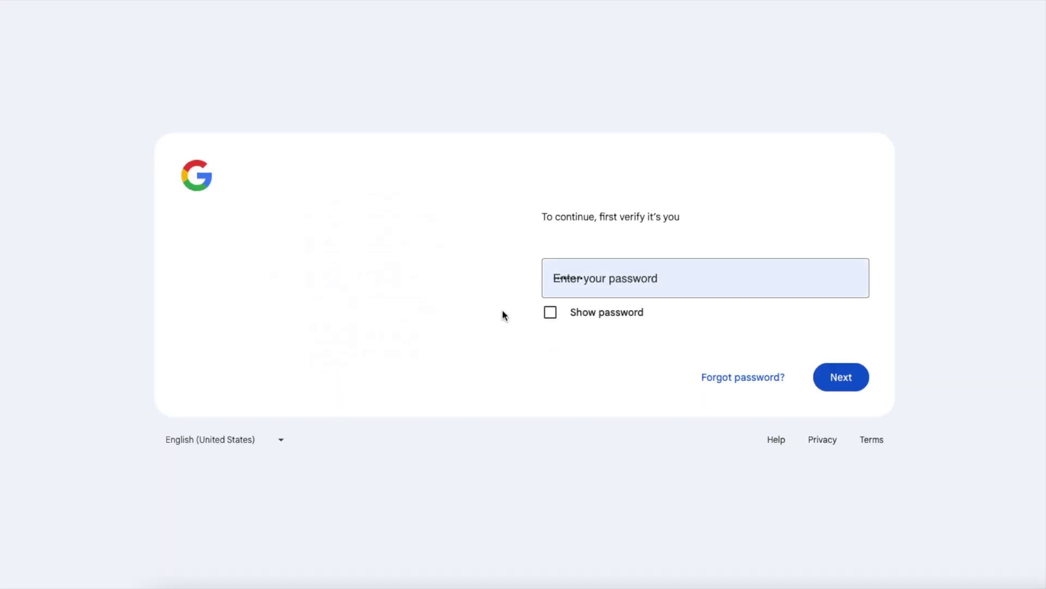
- Verify identity and save the Google Takeout export archive to the Desktop
left_click(844, 377)
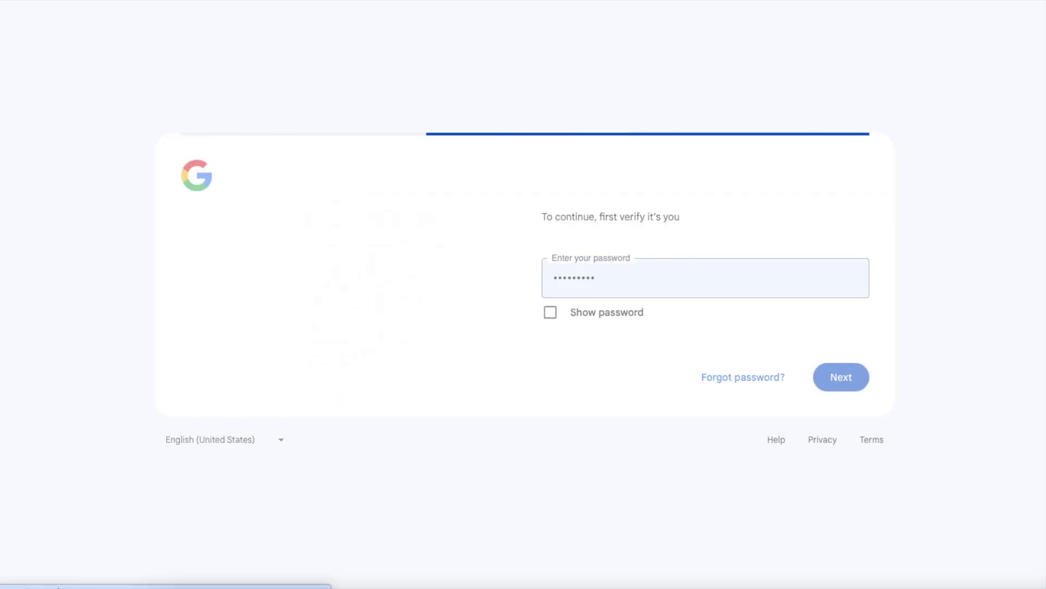
left_click(619, 319)
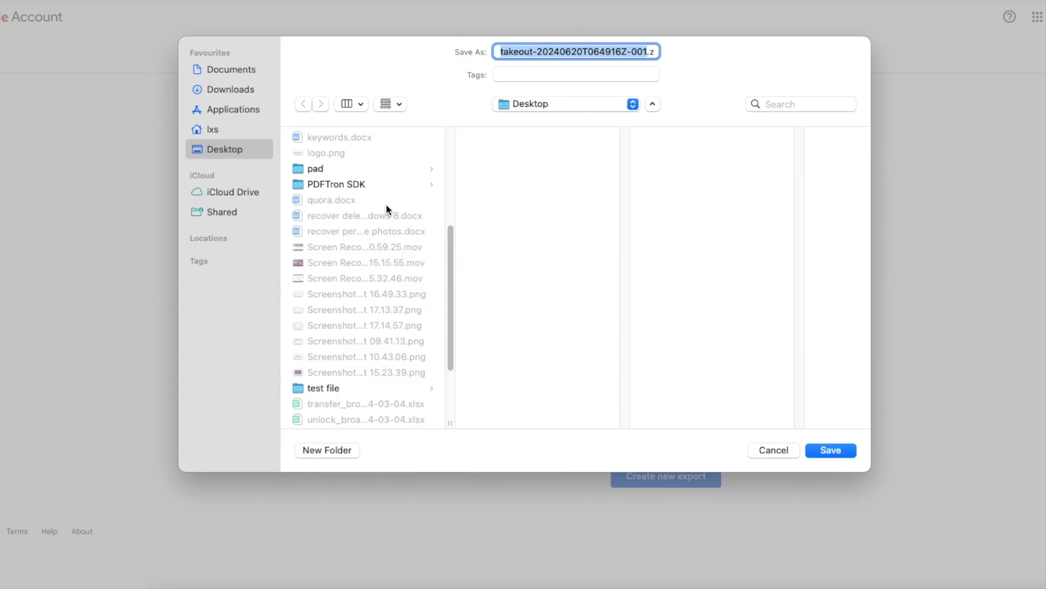
left_click(834, 450)
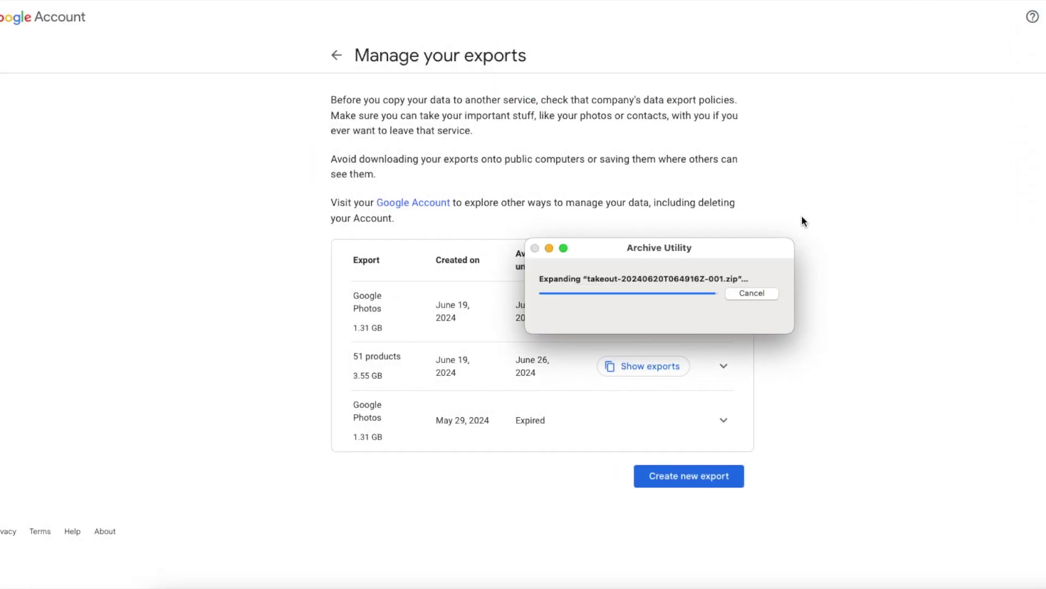
- Browse the unzipped Google Photos export down to the Photos from 2023 folder
left_click(572, 179)
left_click(720, 273)
key("Up")
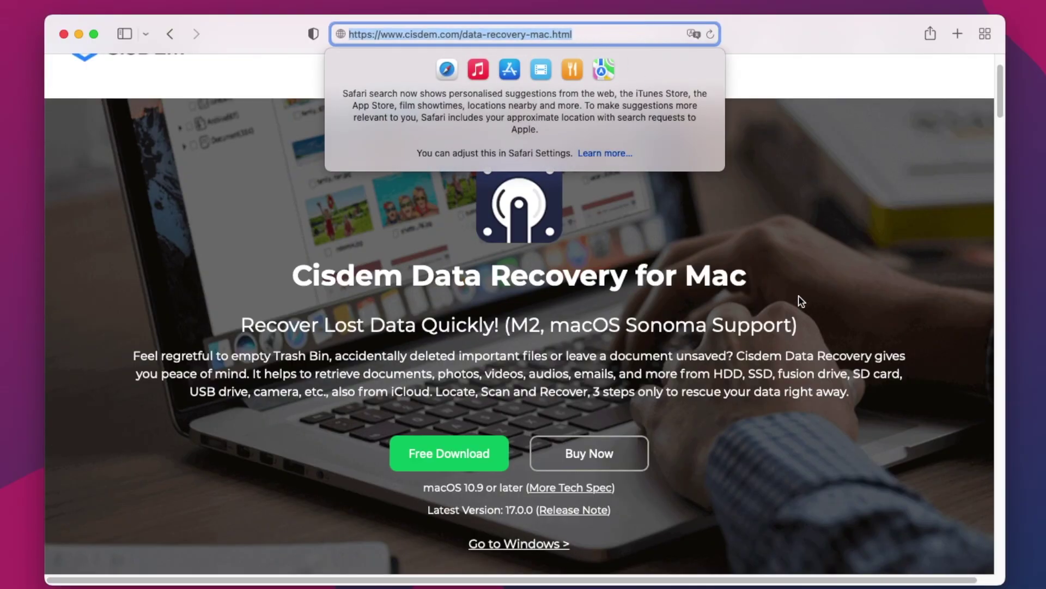
- Dismiss the address suggestions and read through the Cisdem Data Recovery for Mac page
left_click(799, 301)
scroll(799, 302, "down", 10)
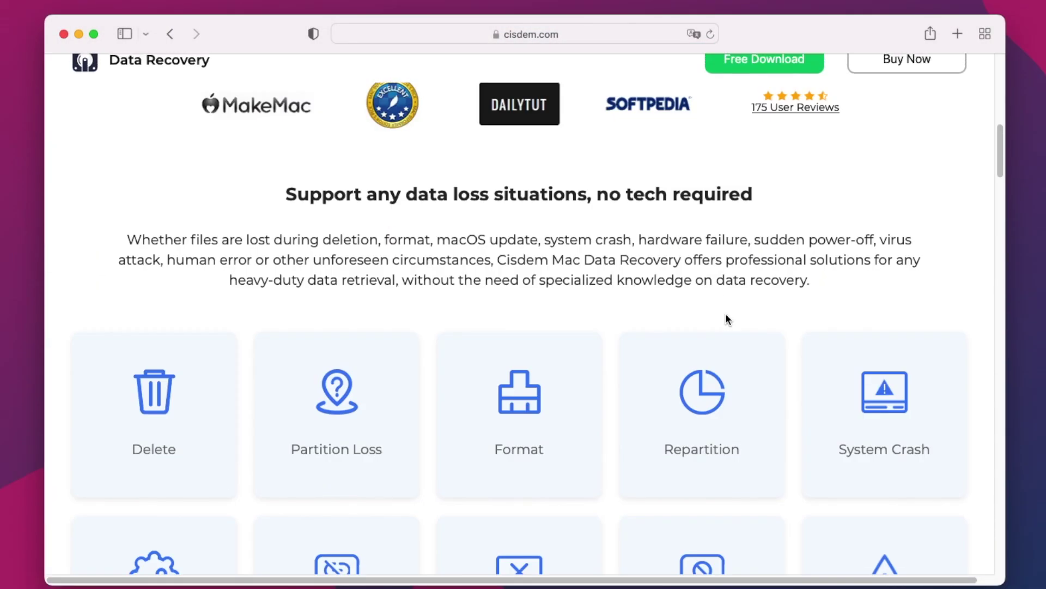
scroll(726, 315, "down", 10)
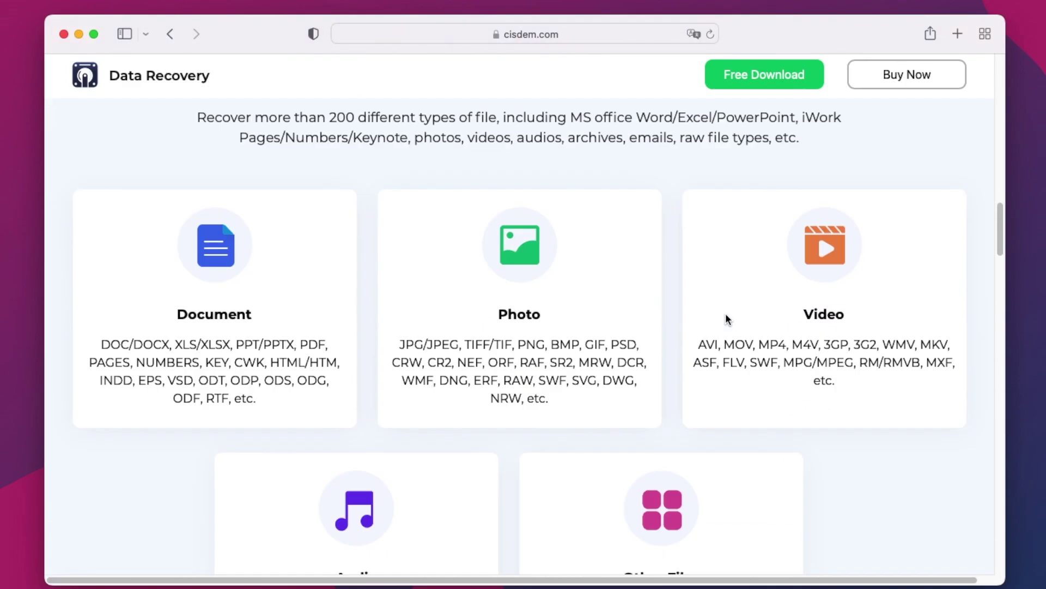
scroll(725, 320, "down", 15)
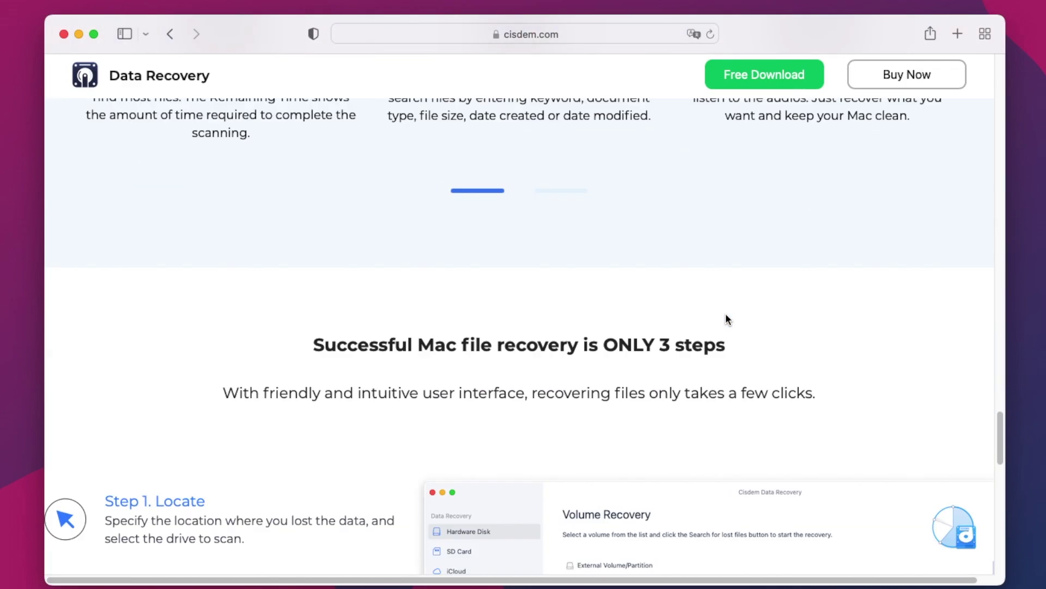
scroll(724, 319, "down", 6)
scroll(303, 373, "up", 10)
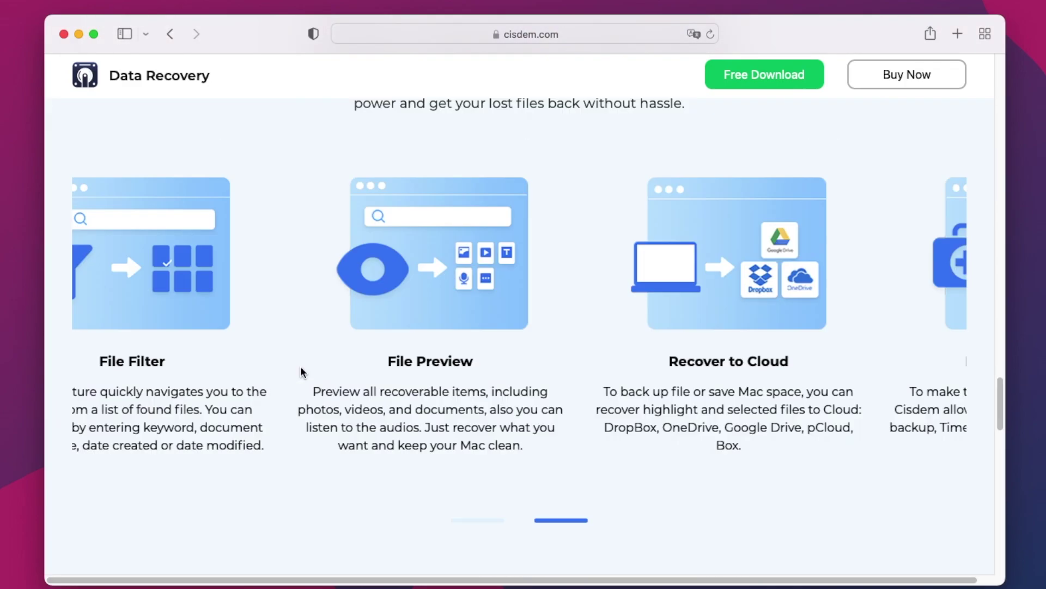
scroll(303, 372, "up", 15)
- Open the Windows version's page in a new tab and scroll through it
left_click(516, 437)
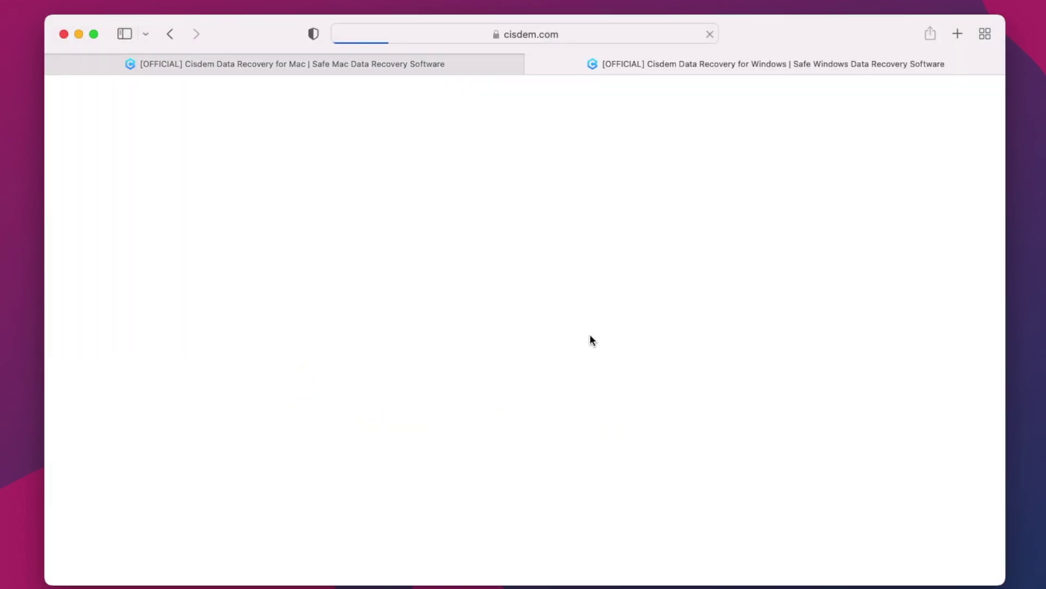
scroll(590, 336, "down", 10)
scroll(591, 339, "down", 20)
scroll(590, 341, "down", 20)
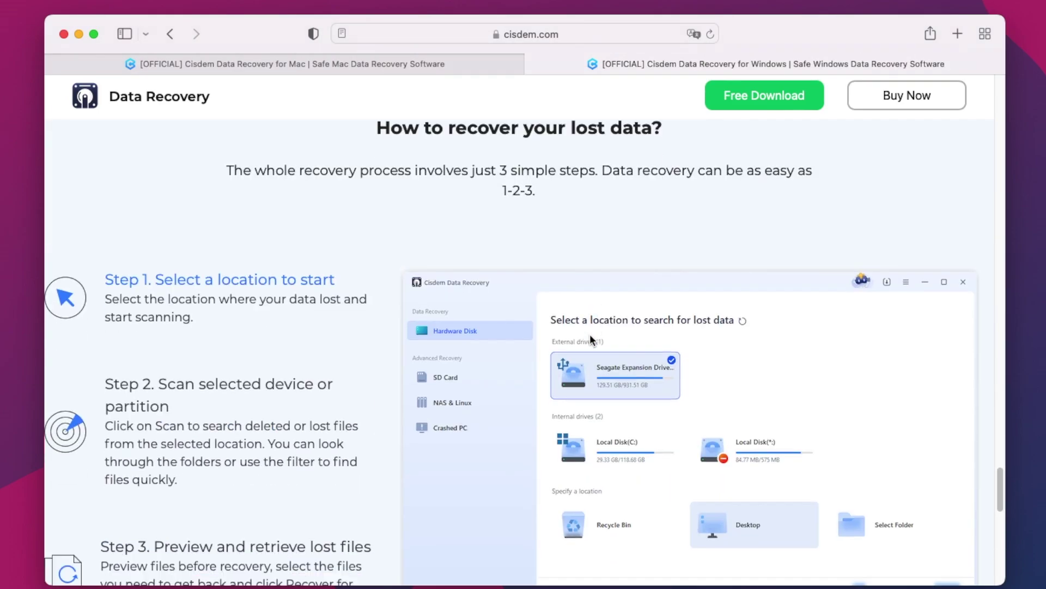
scroll(589, 334, "down", 5)
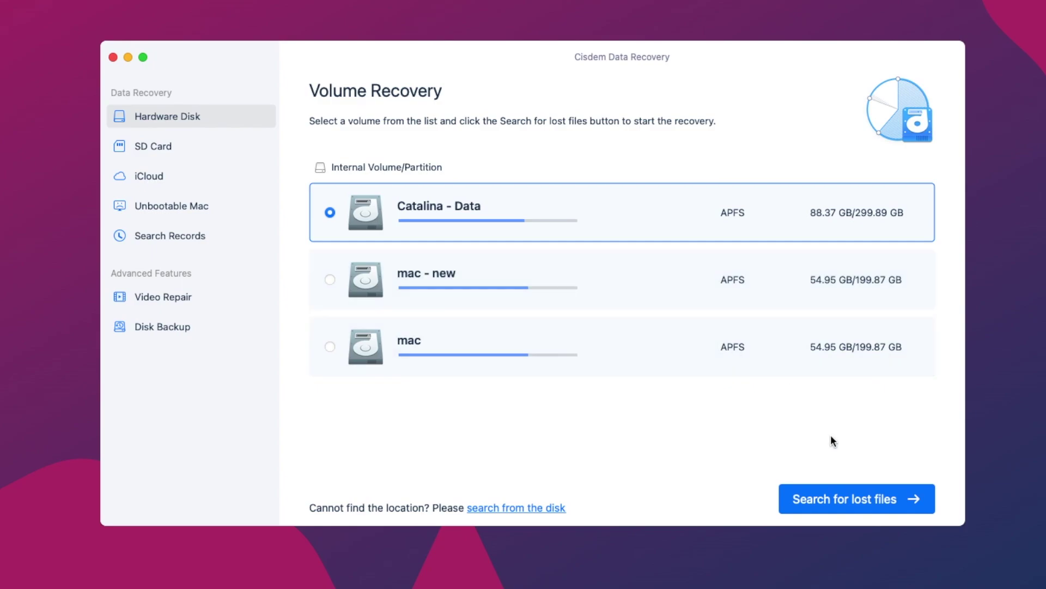
- Scan Catalina - Data for lost files and view the results by Path and by Type
left_click(848, 497)
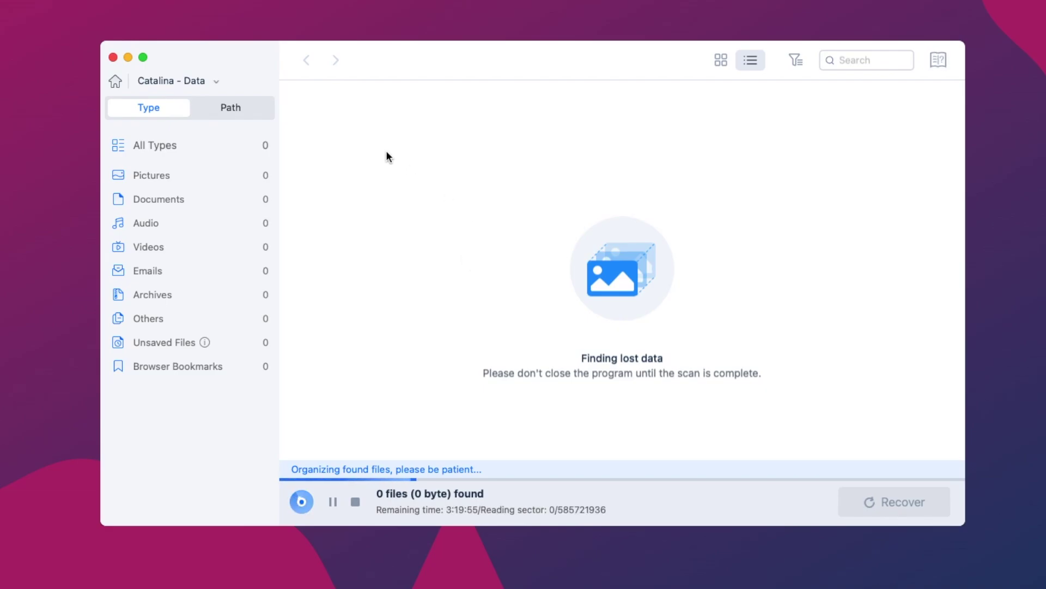
left_click(230, 107)
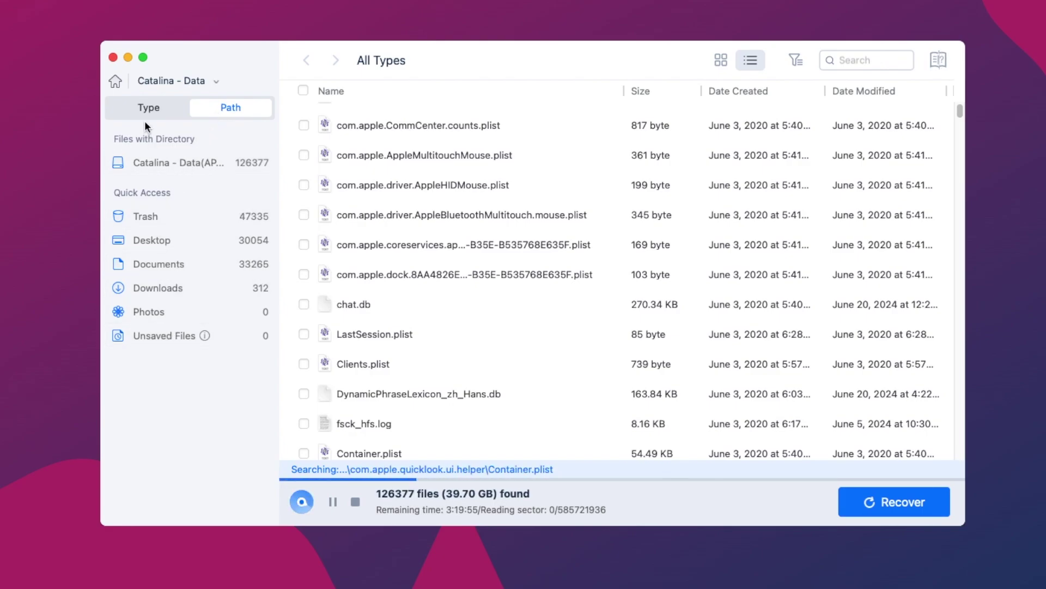
left_click(145, 107)
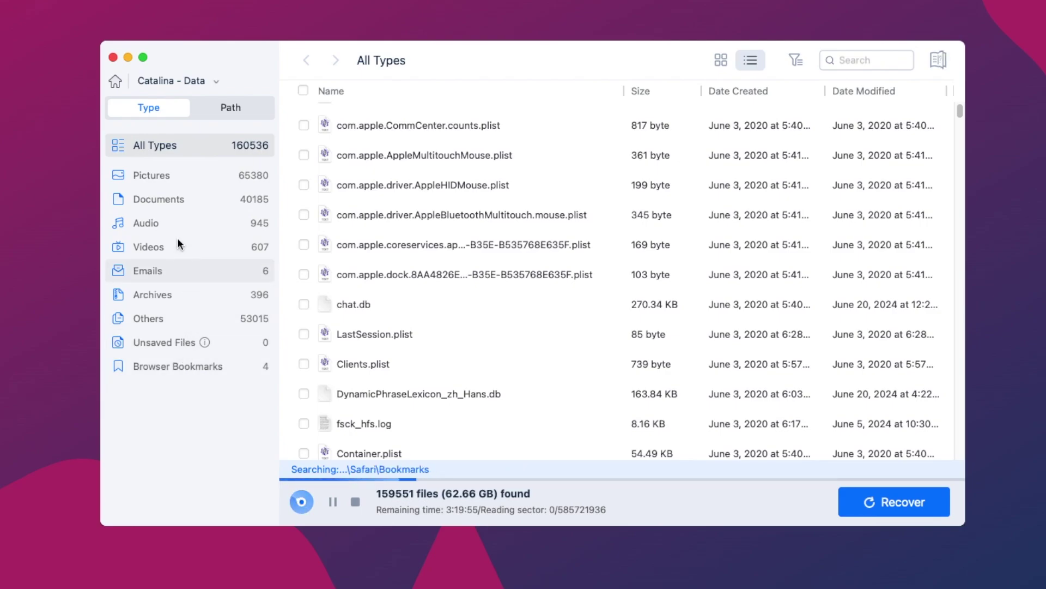
- Show only Pictures filtered to png, displayed as thumbnails
left_click(172, 174)
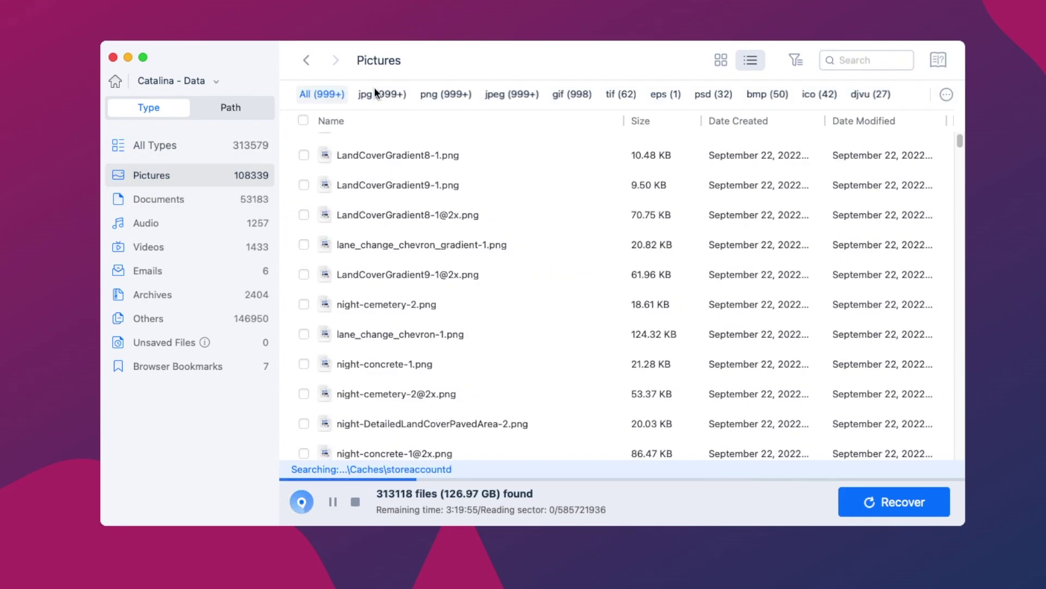
left_click(427, 96)
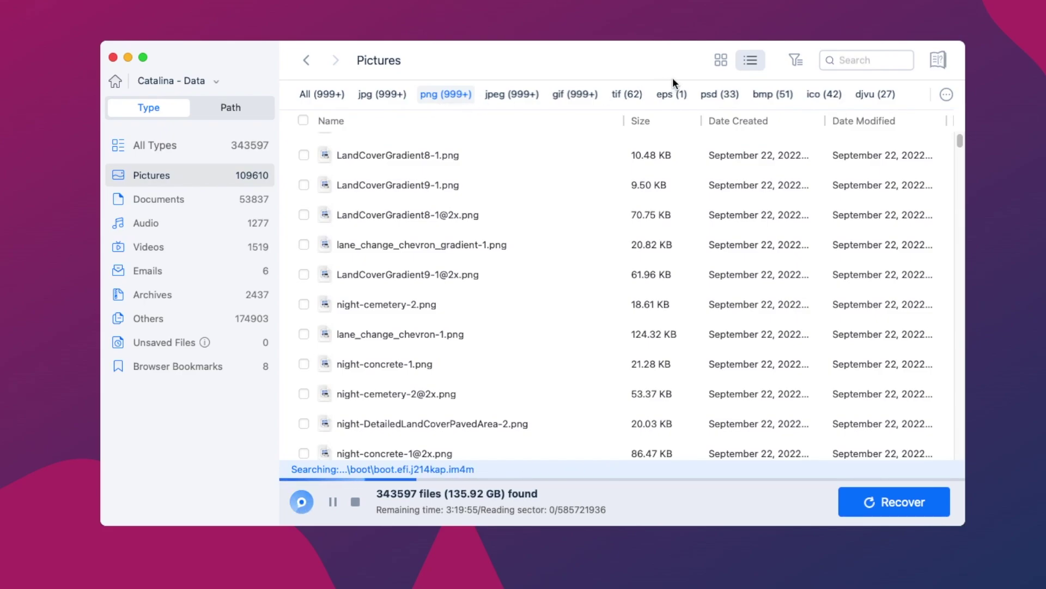
left_click(717, 60)
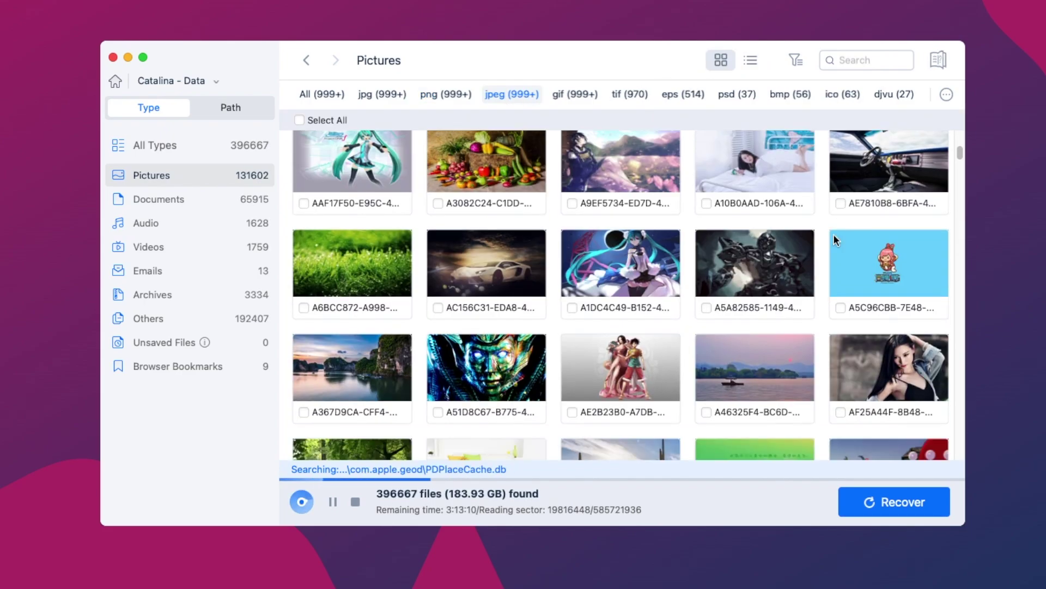
scroll(833, 235, "down", 3)
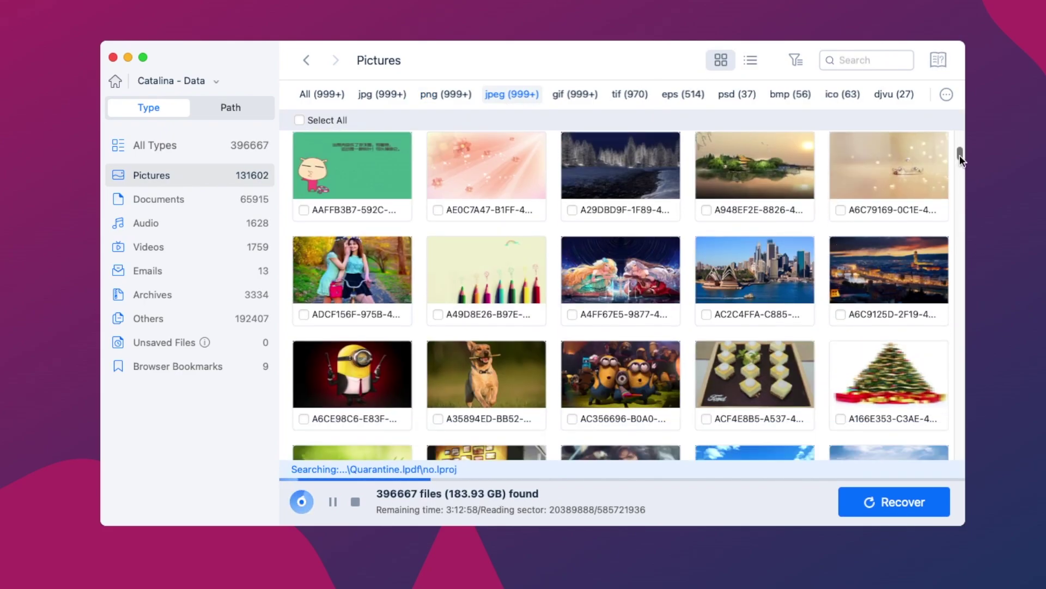
- Open the filter bar and check the file type, size, creation and modification date filters
left_click_drag(960, 158, 959, 160)
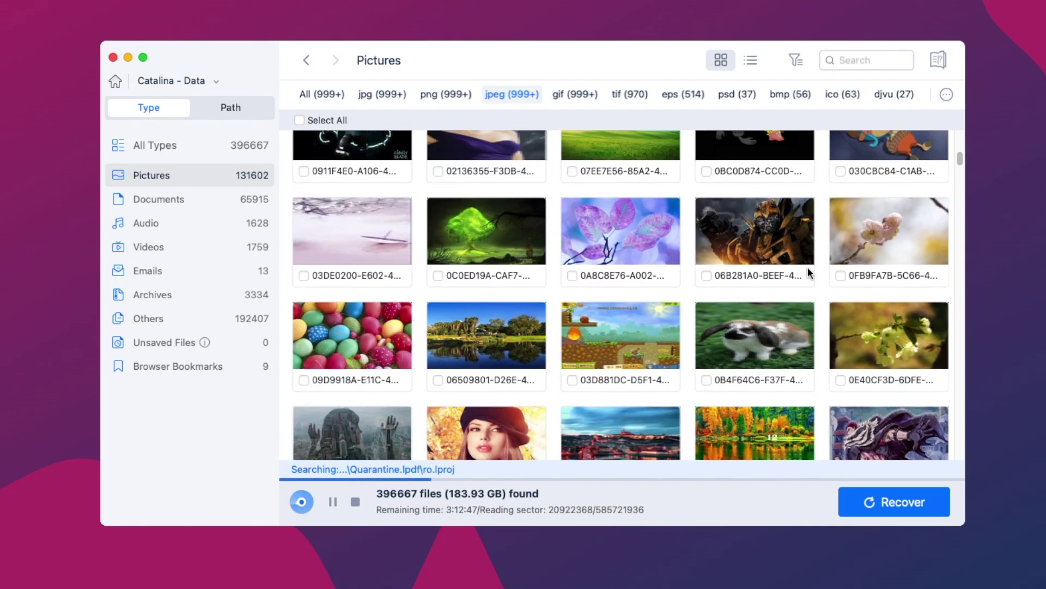
scroll(809, 272, "down", 10)
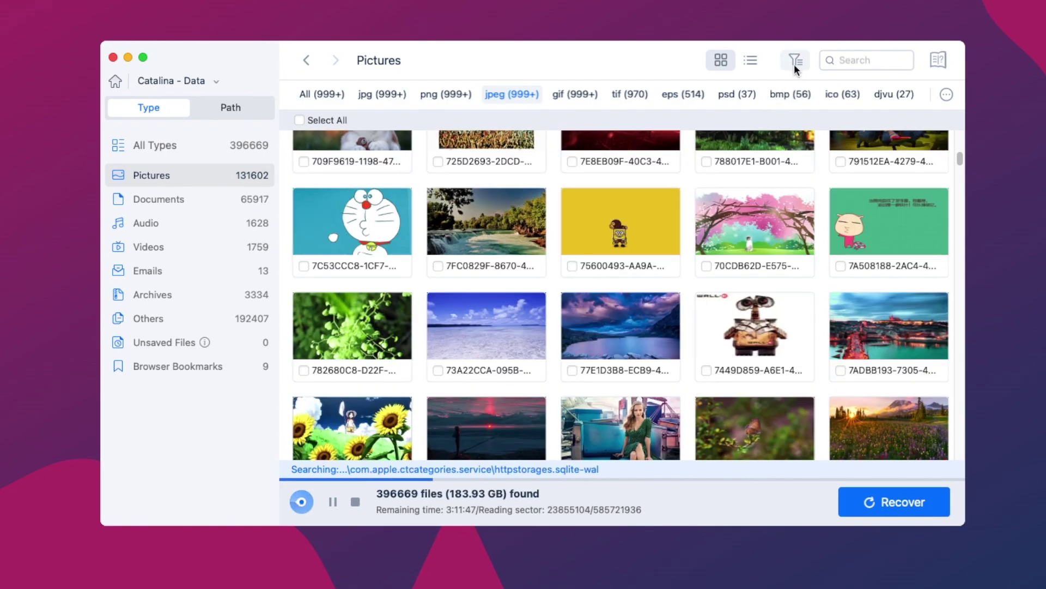
left_click(796, 60)
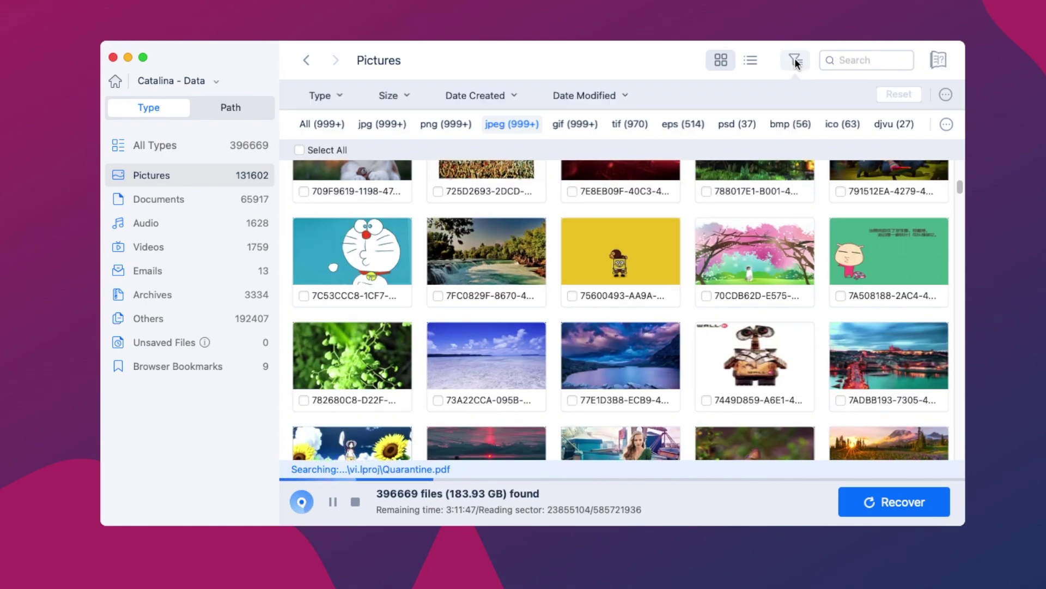
left_click(334, 96)
left_click(396, 97)
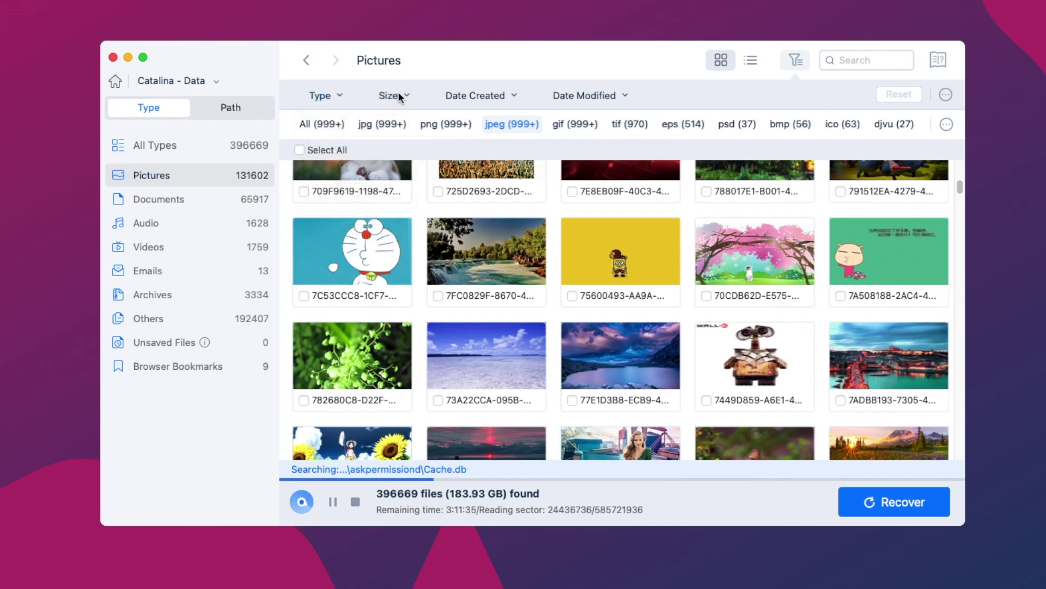
left_click(397, 97)
left_click(503, 97)
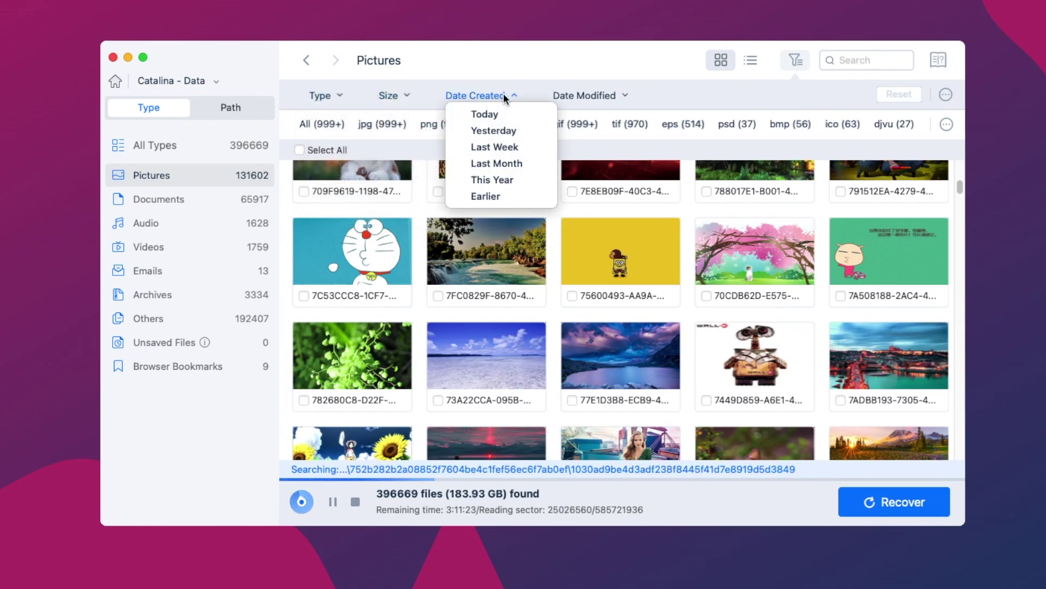
left_click(602, 97)
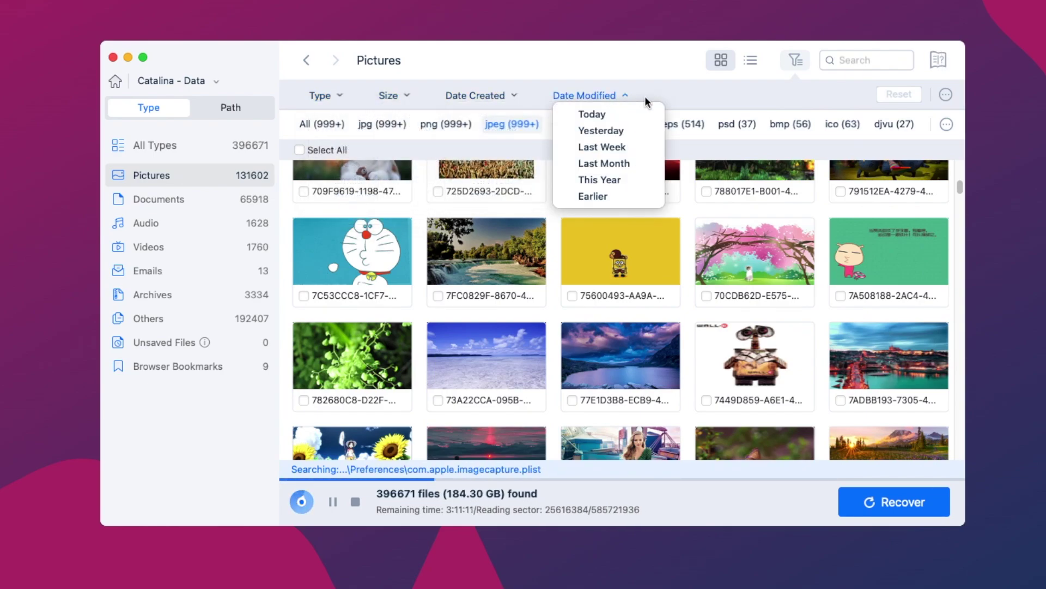
left_click(856, 59)
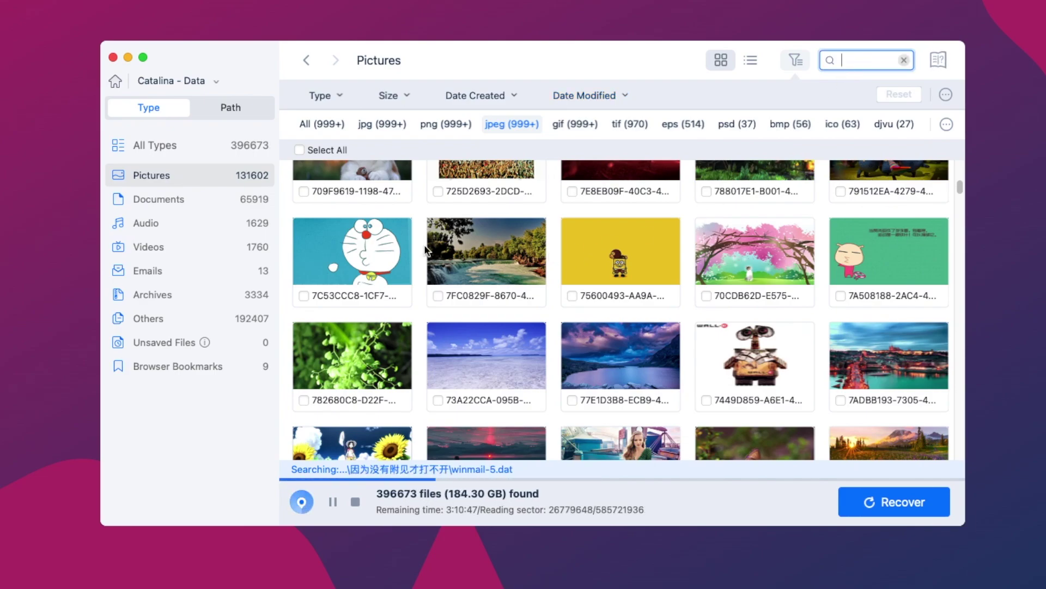
- Preview the waterfall photo, then tick the forest, minions, cartoon cat and waterfall pictures
double_click(479, 253)
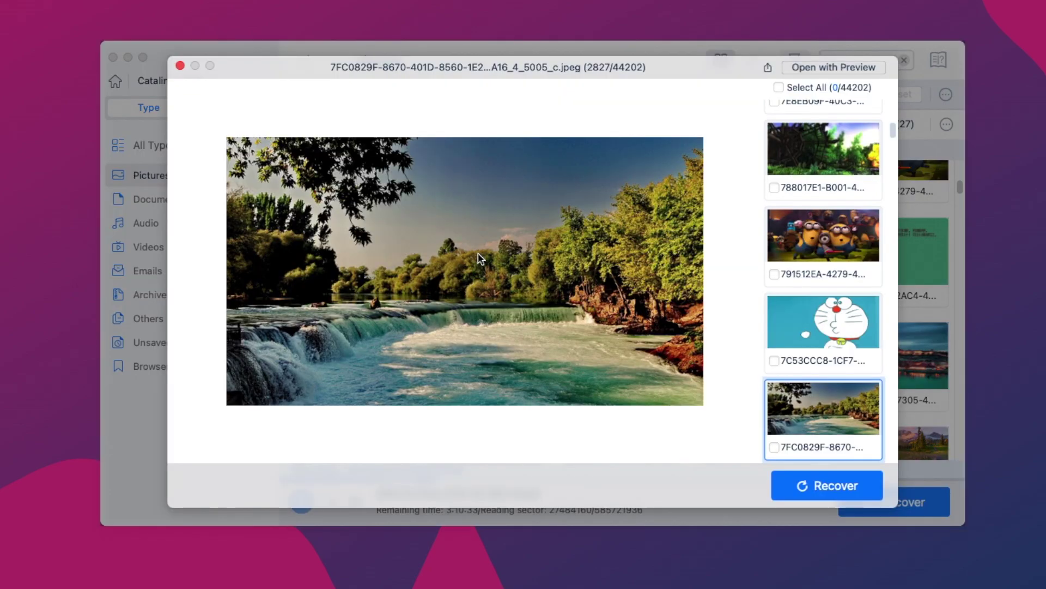
left_click(773, 188)
left_click(774, 274)
left_click(774, 360)
left_click(774, 447)
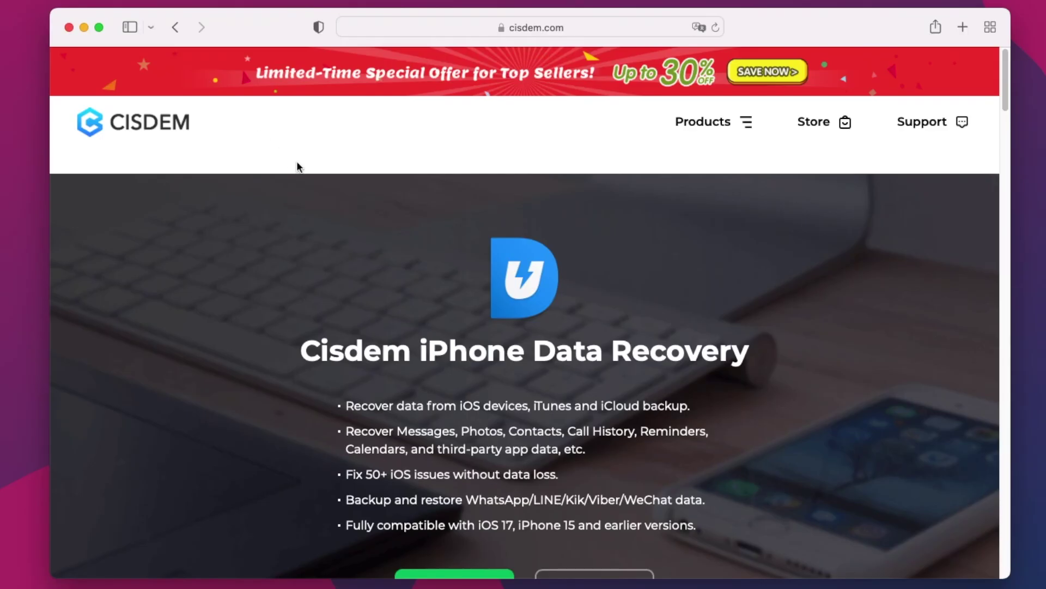
- Scroll down the Cisdem iPhone Data Recovery page to its 3-step guide
scroll(440, 251, "down", 3)
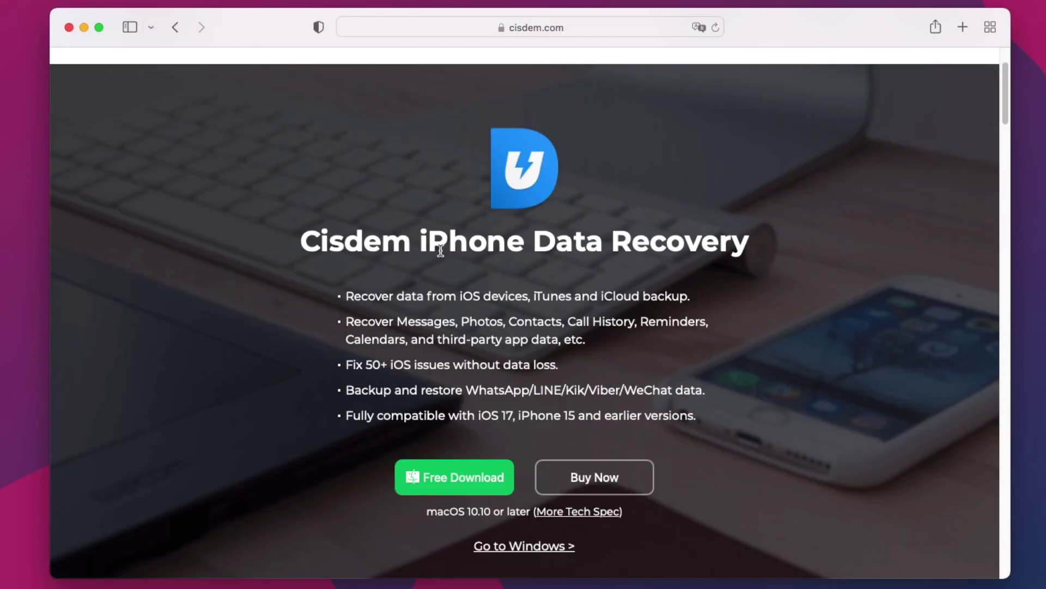
scroll(440, 250, "down", 5)
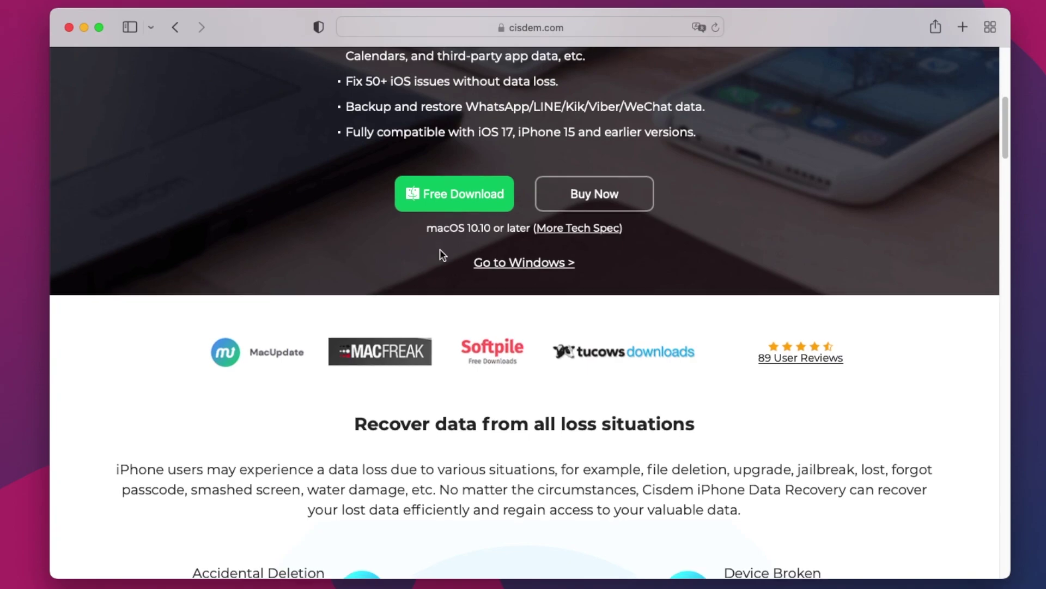
scroll(442, 255, "down", 4)
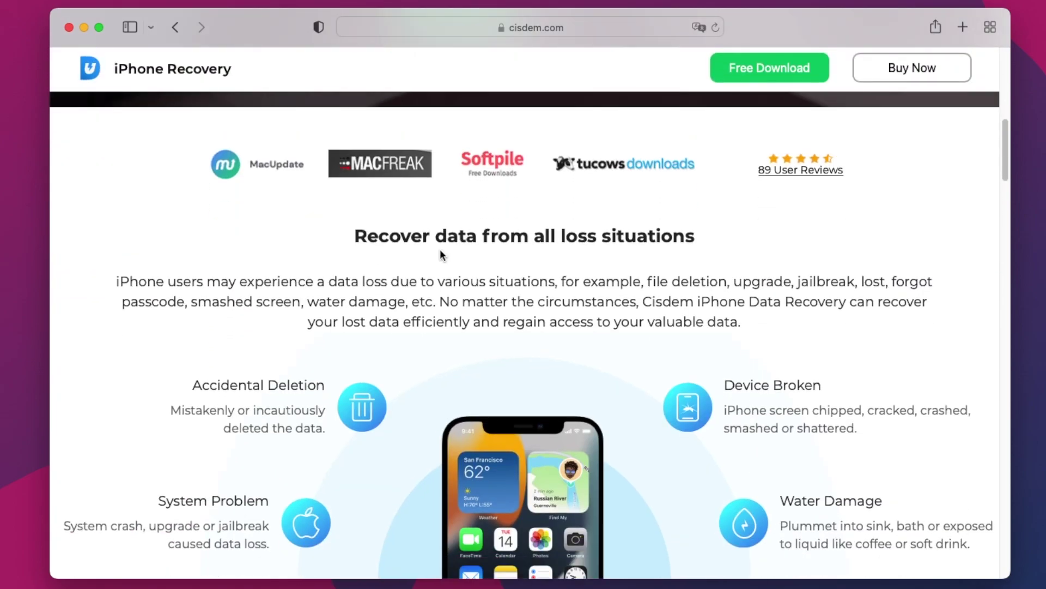
scroll(584, 371, "down", 10)
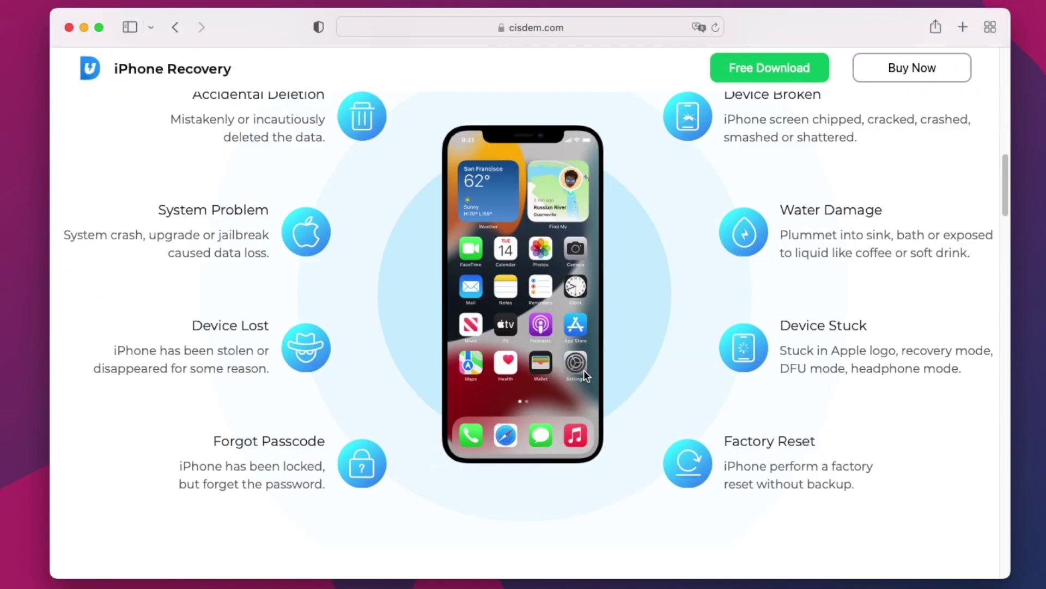
scroll(585, 375, "down", 7)
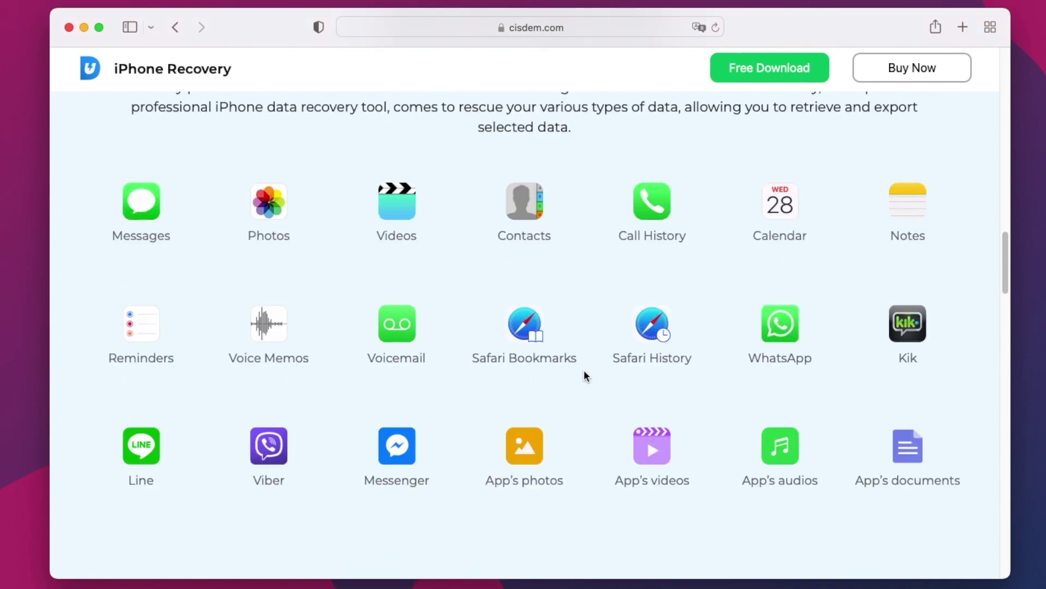
scroll(584, 375, "down", 3)
scroll(584, 375, "down", 11)
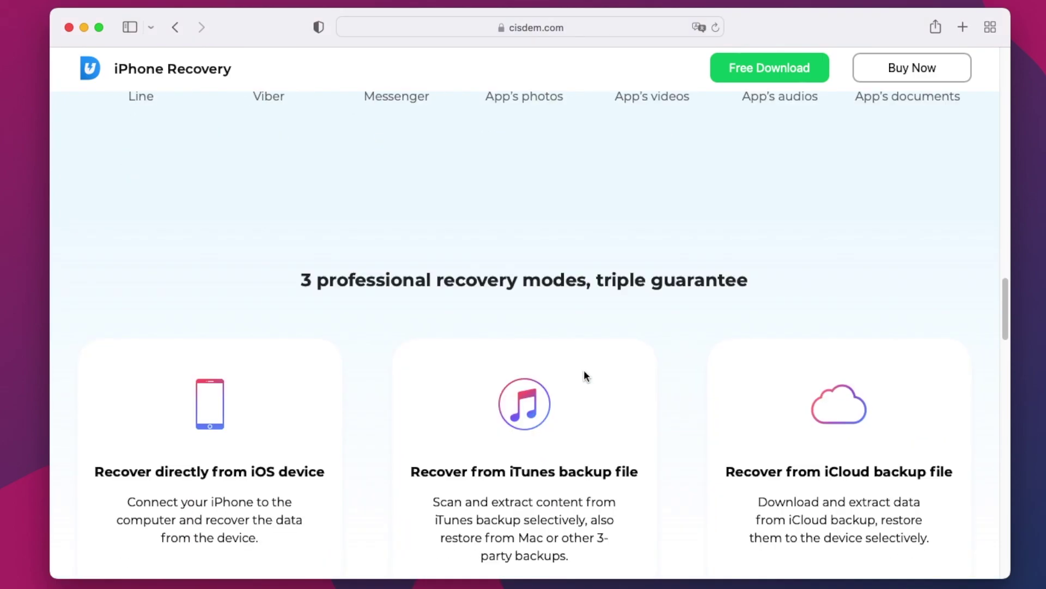
scroll(584, 370, "down", 5)
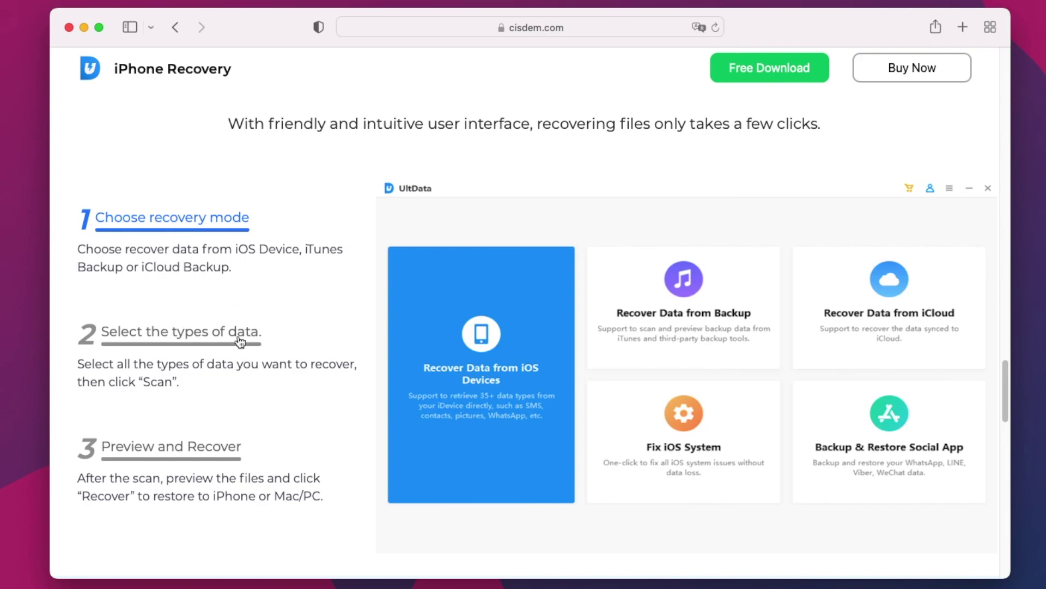
- Show the guide's data-type selection step, then its Preview and Recover step
left_click(212, 351)
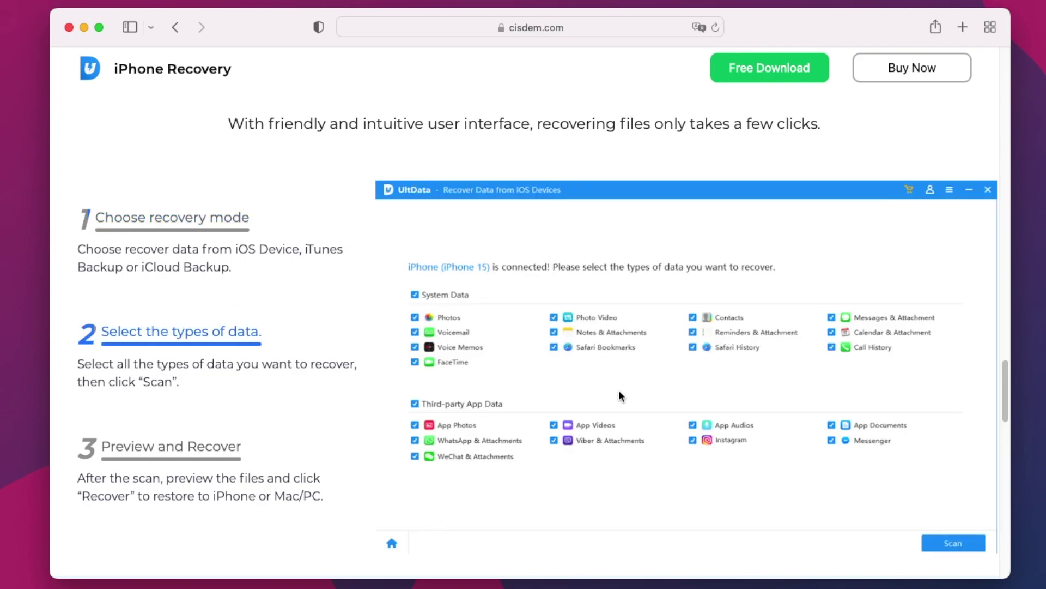
scroll(346, 491, "down", 1)
left_click(191, 464)
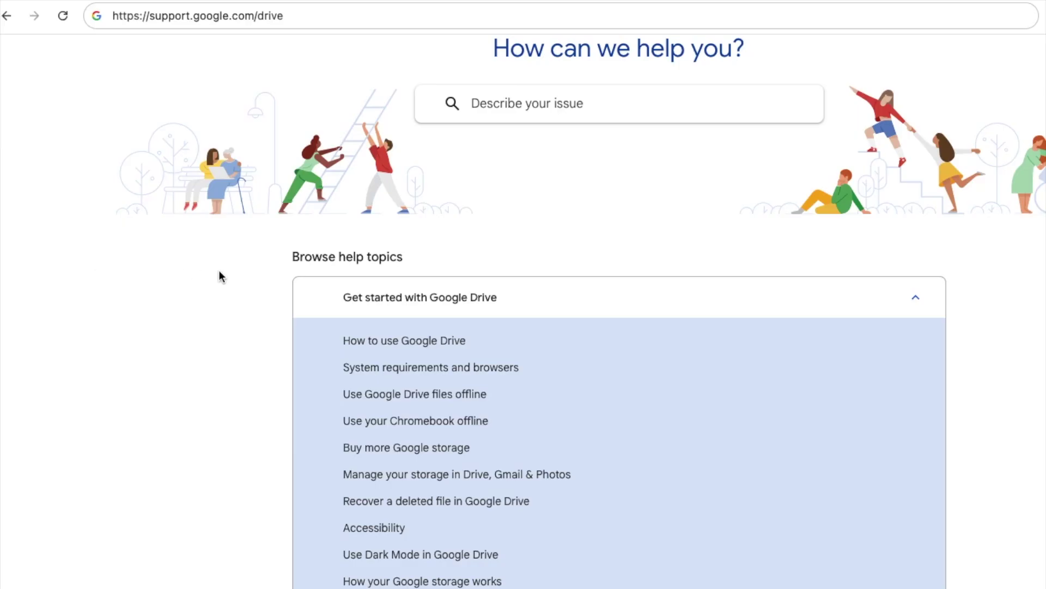
scroll(219, 271, "down", 12)
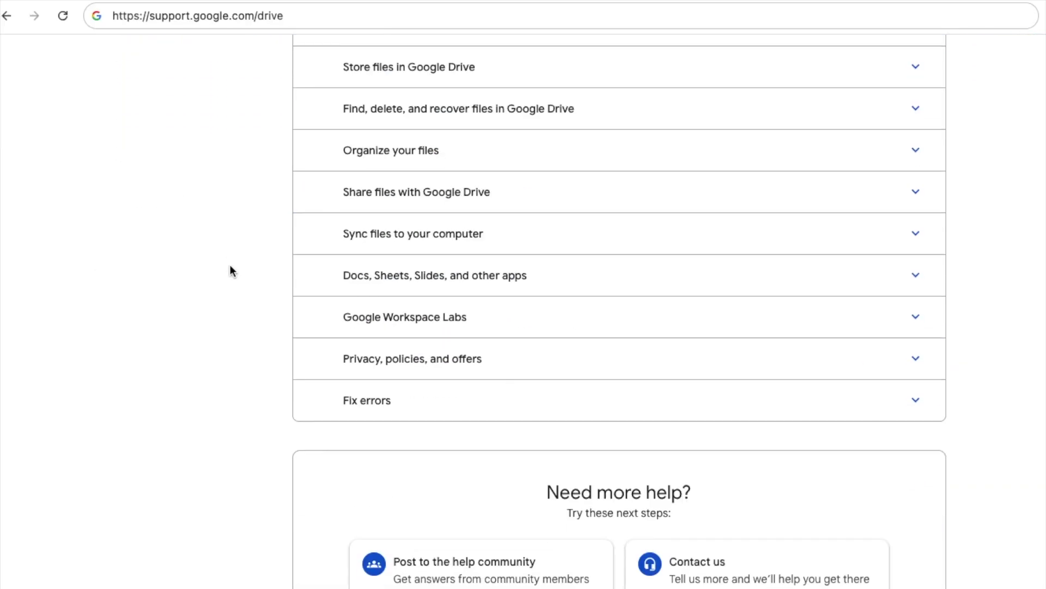
- Open the Google Drive Help Contact us form
left_click(708, 572)
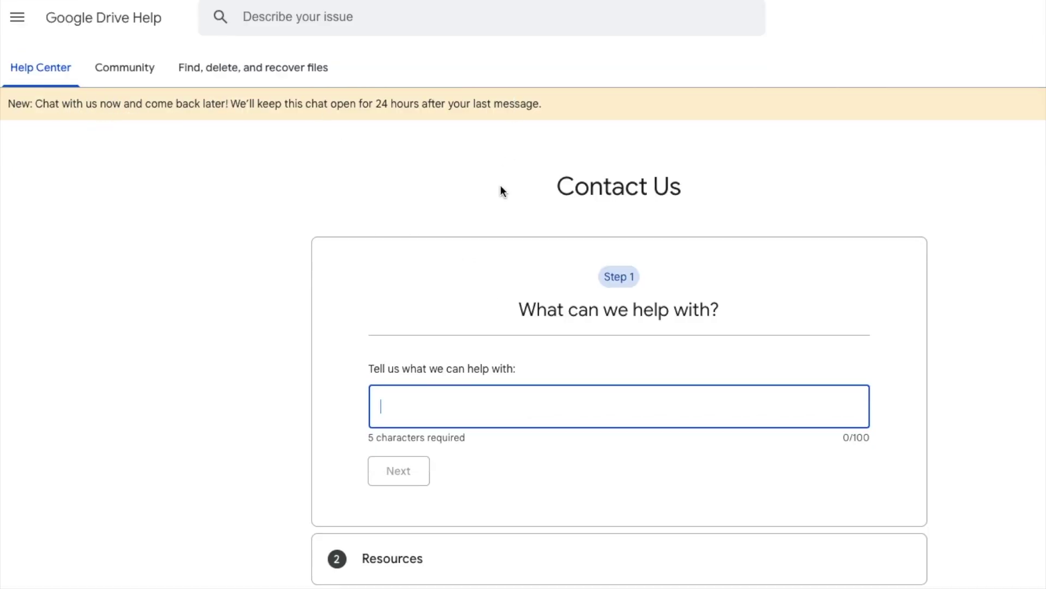
scroll(500, 194, "down", 1)
left_click(419, 553)
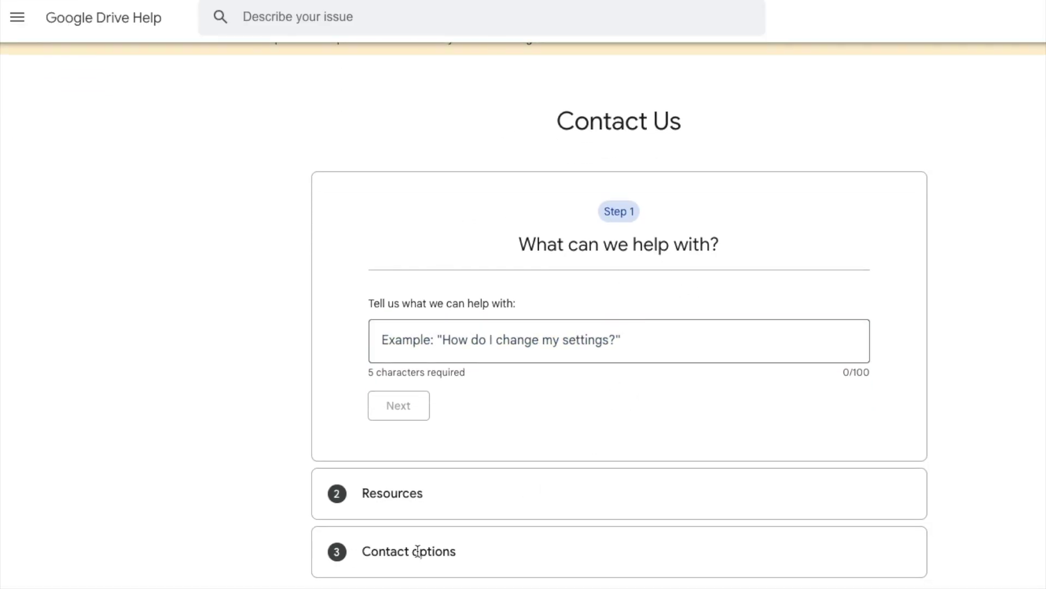
- Describe the issue as 'recover deleted files', choose Permanently deleted my file, and continue
left_click(444, 346)
type("recover deleted files")
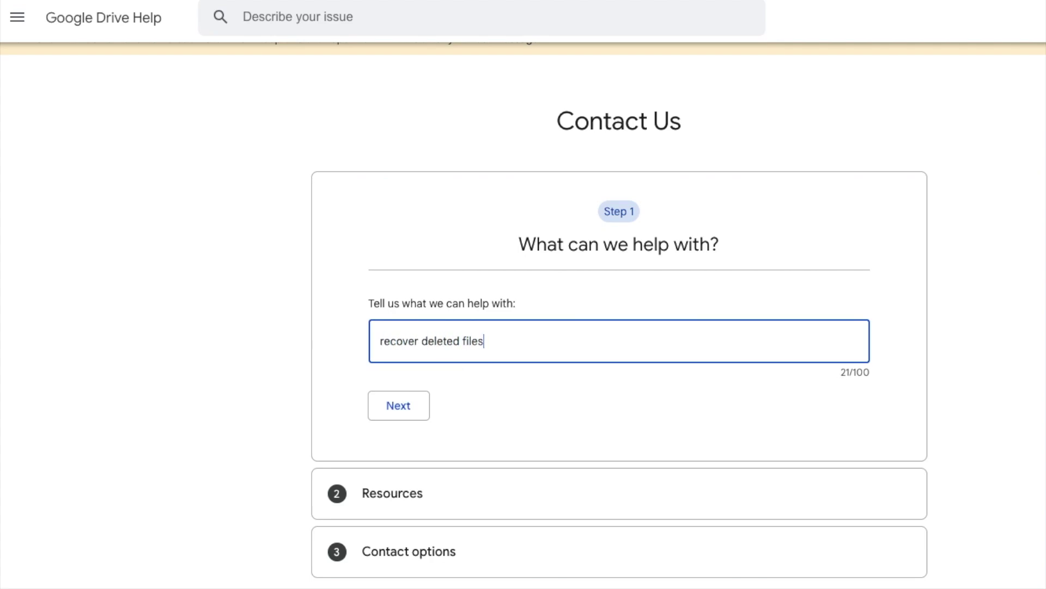
left_click(421, 410)
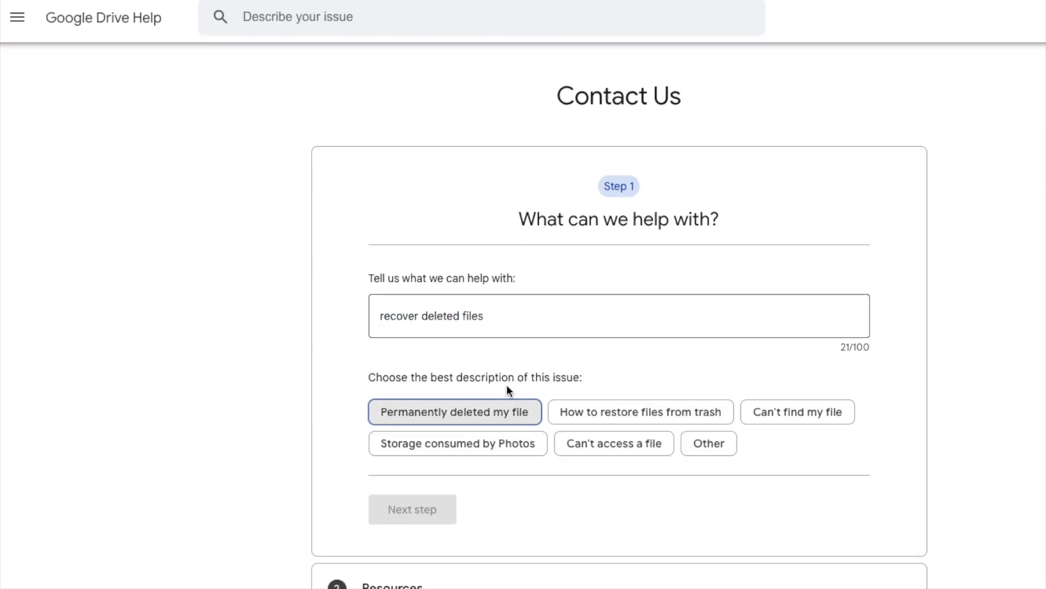
left_click(497, 415)
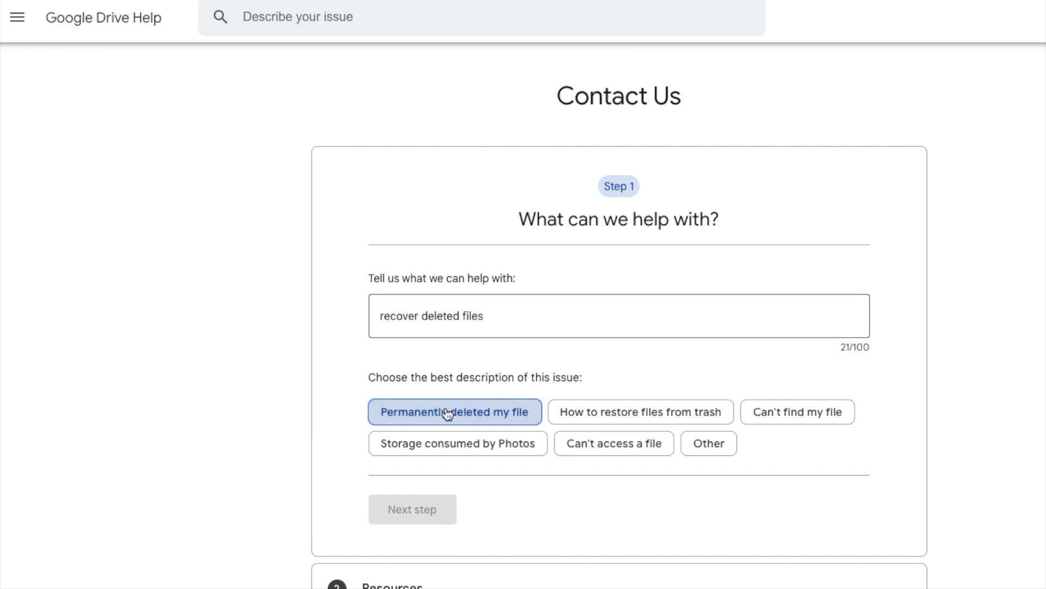
scroll(403, 414, "down", 2)
left_click(406, 421)
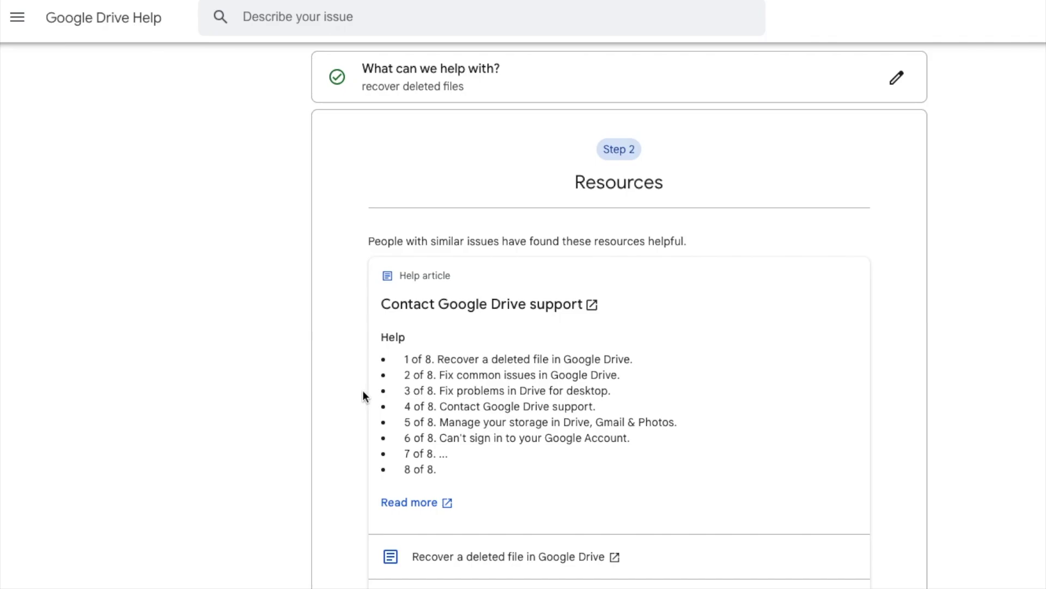
- Scroll past the suggested help articles and continue to the Contact options step
scroll(575, 357, "down", 1)
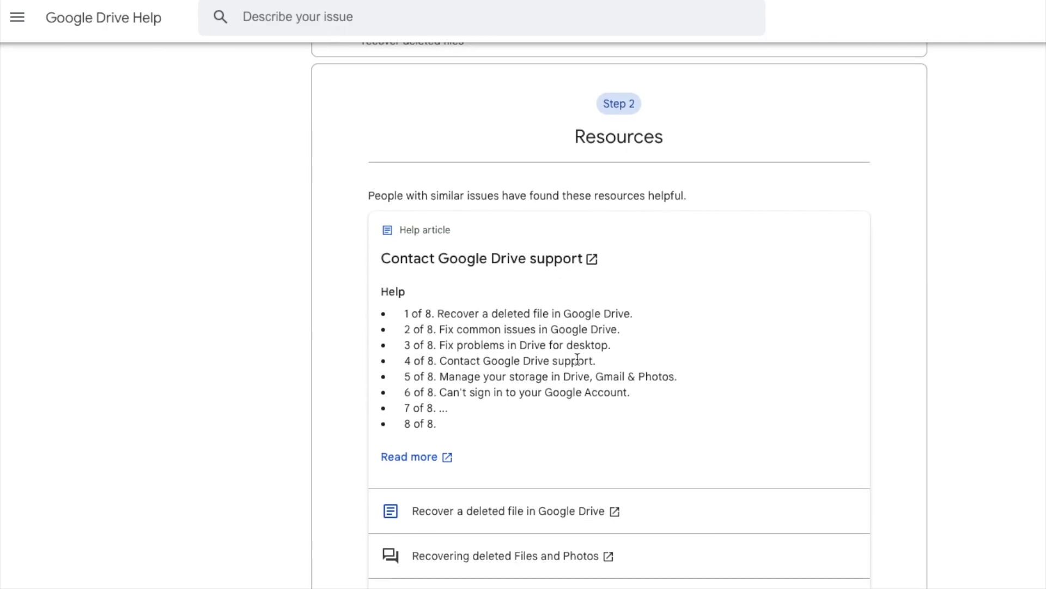
scroll(590, 317, "down", 4)
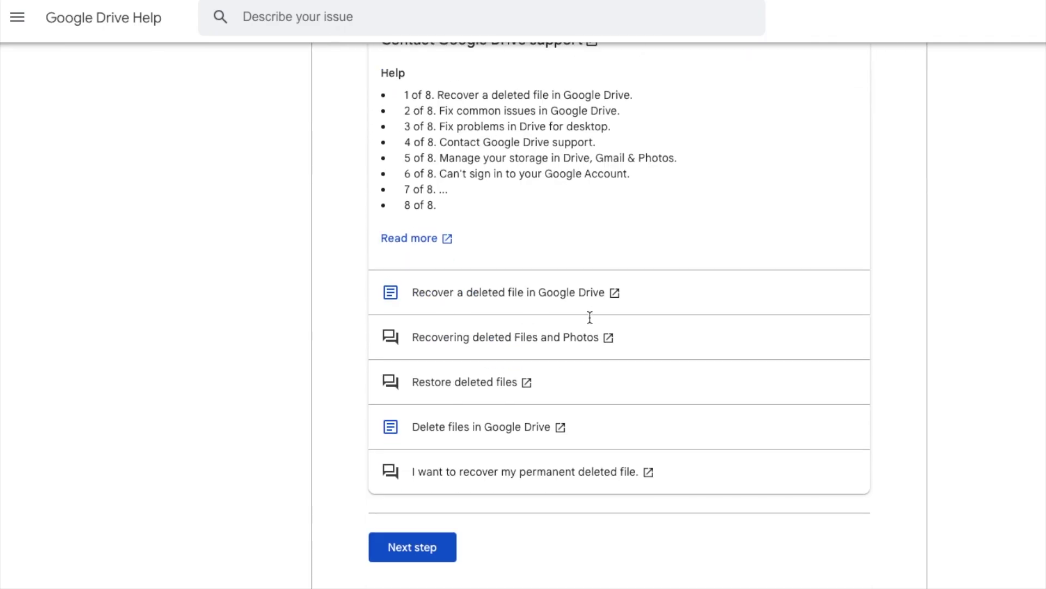
scroll(590, 327, "down", 2)
left_click(415, 474)
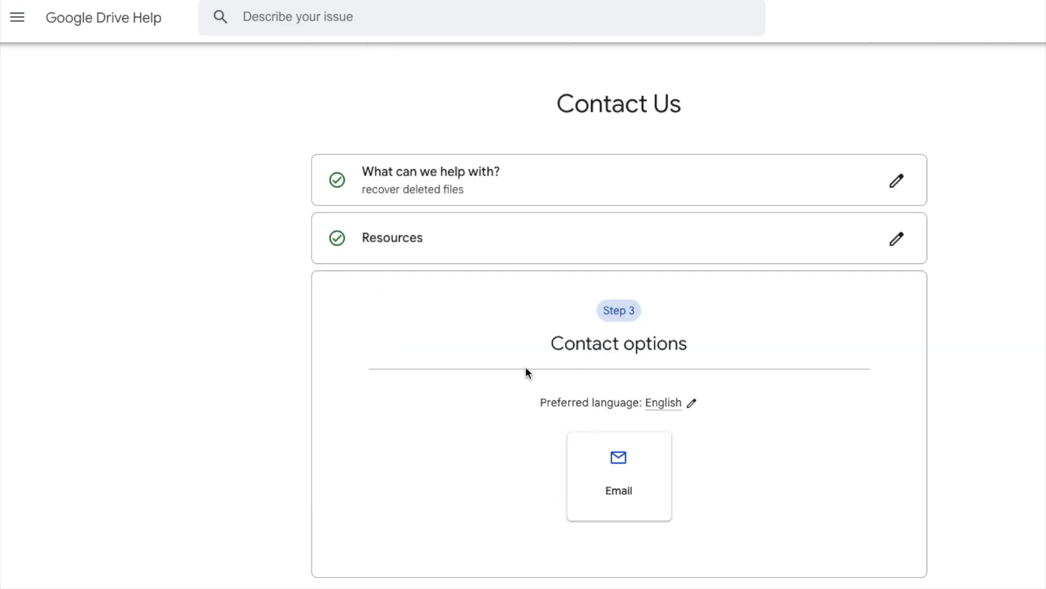